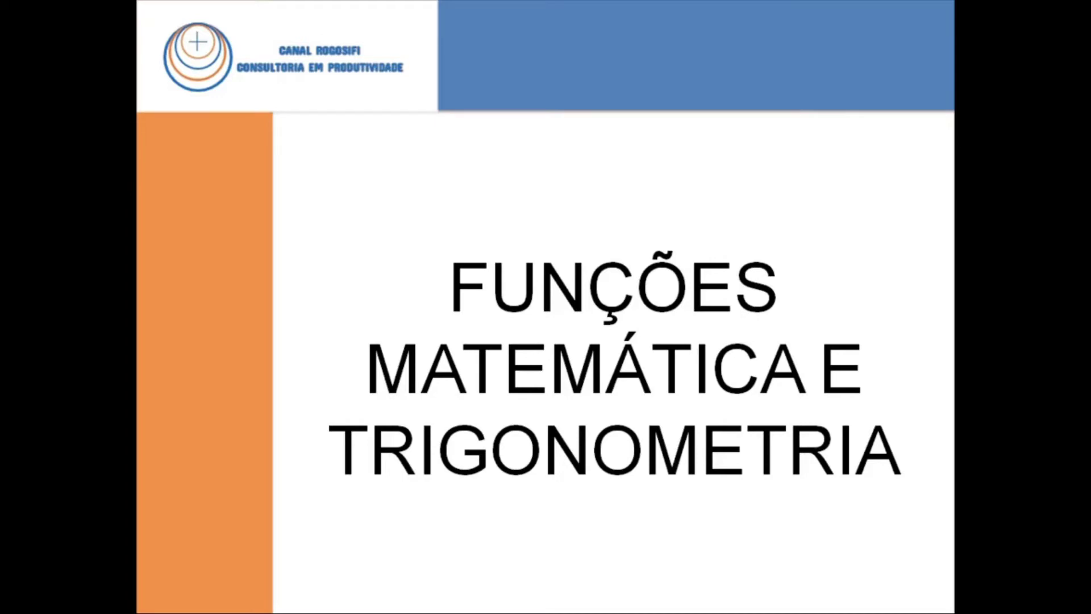
Advance past the introductory title slide toward the Função ARRED sales sheet
key(Right)
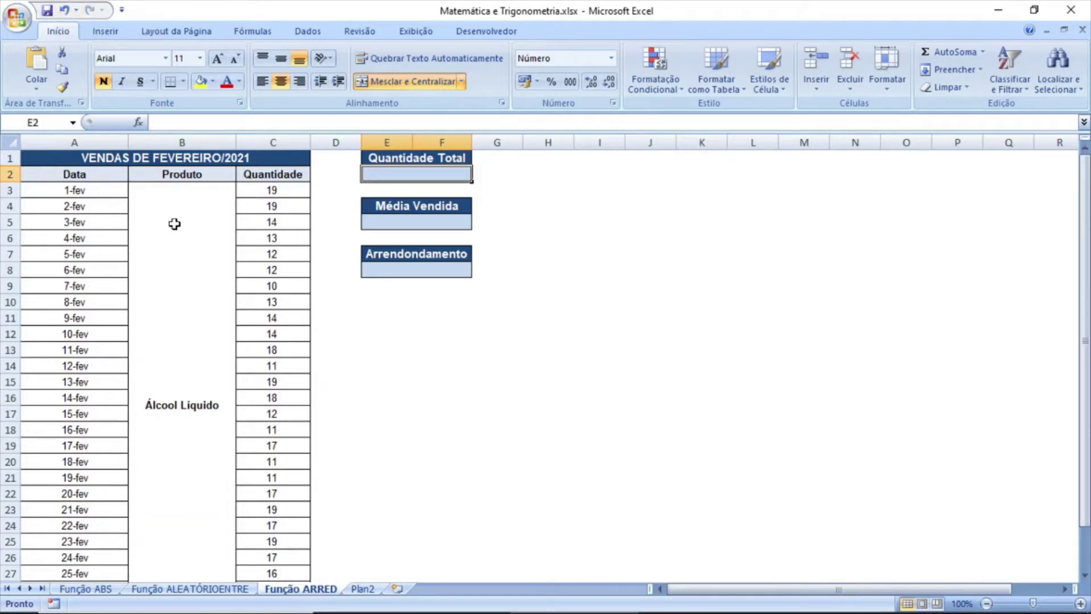
click(168, 413)
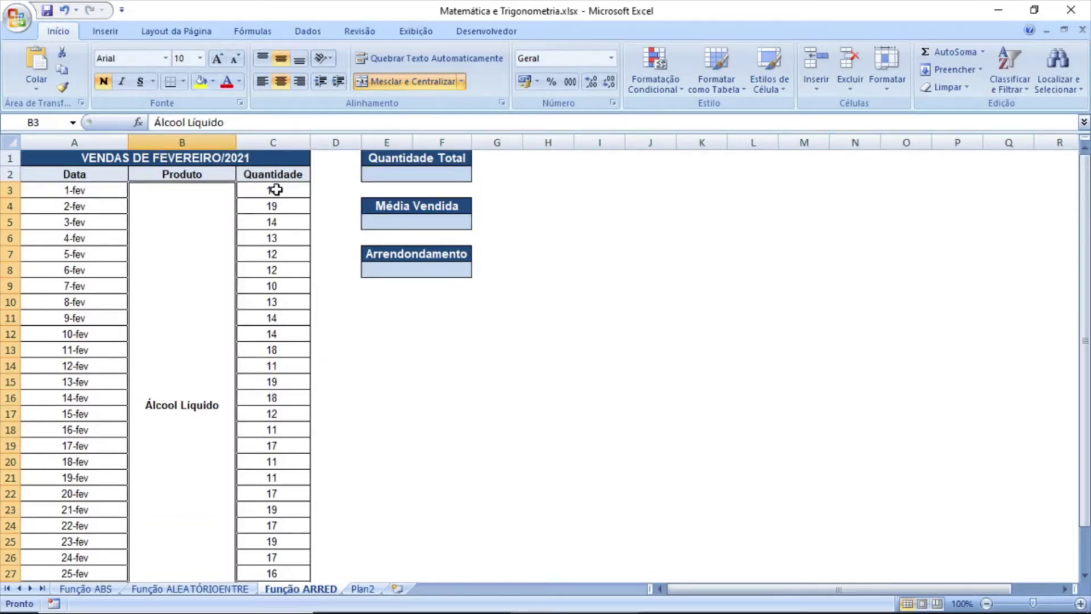
drag(273, 189, 274, 571)
scroll(272, 568, down, 2)
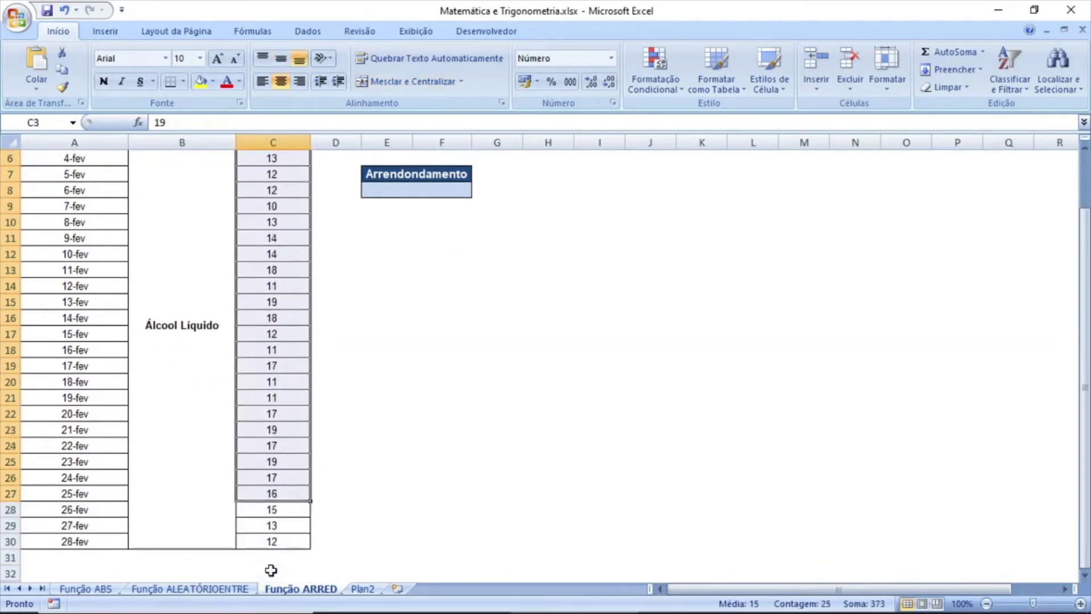
scroll(292, 480, up, 2)
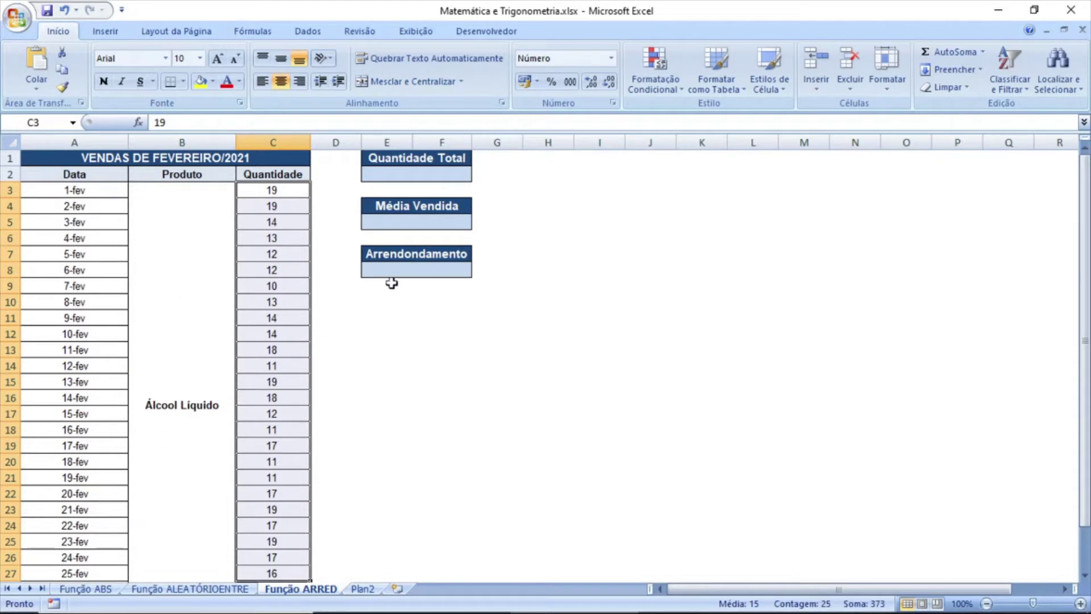
click(420, 177)
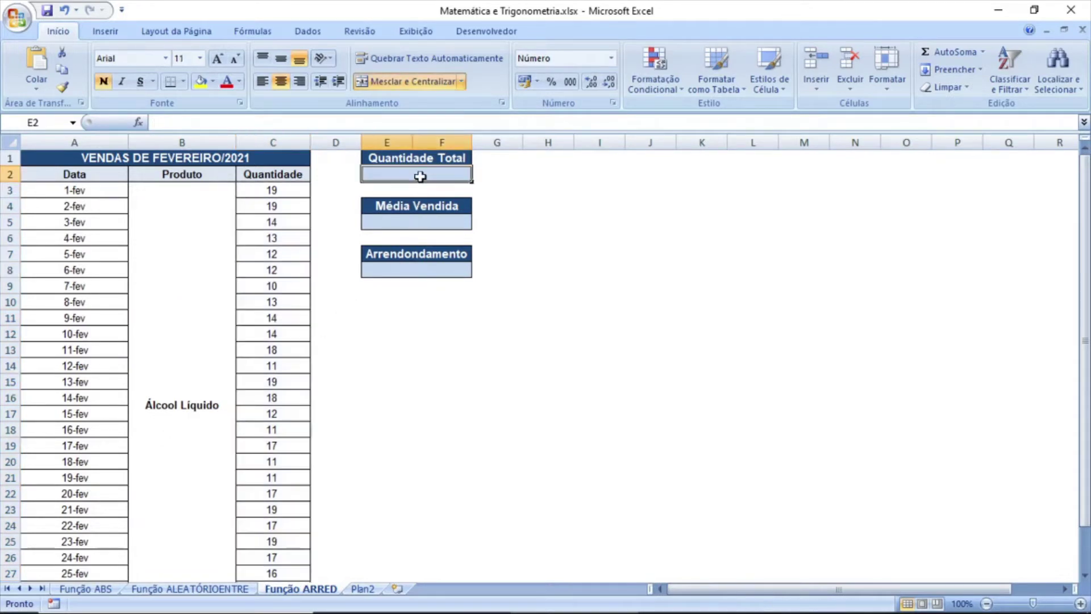
click(420, 225)
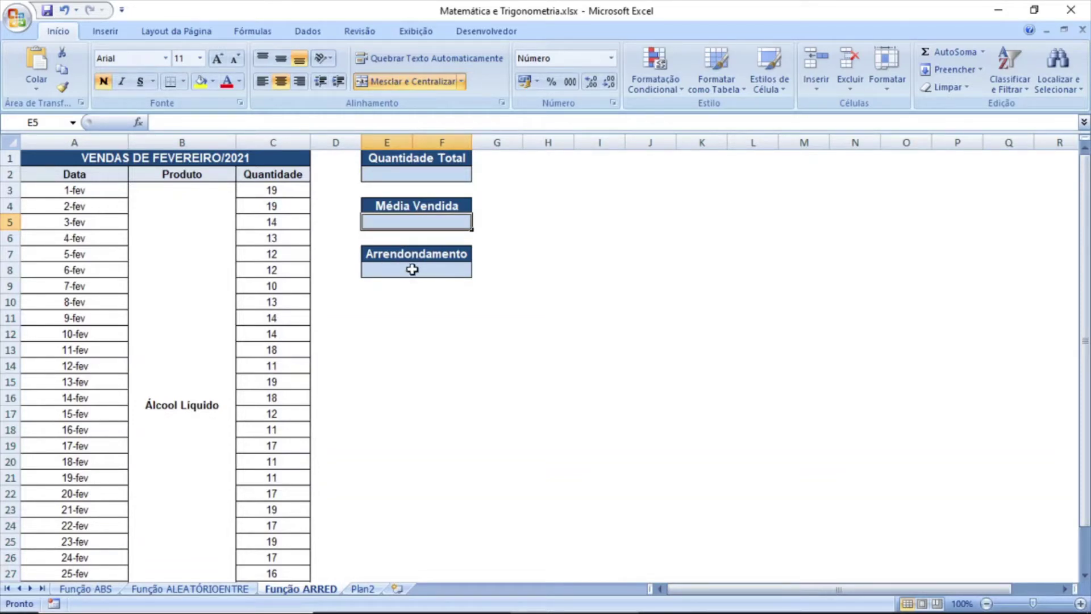
click(412, 174)
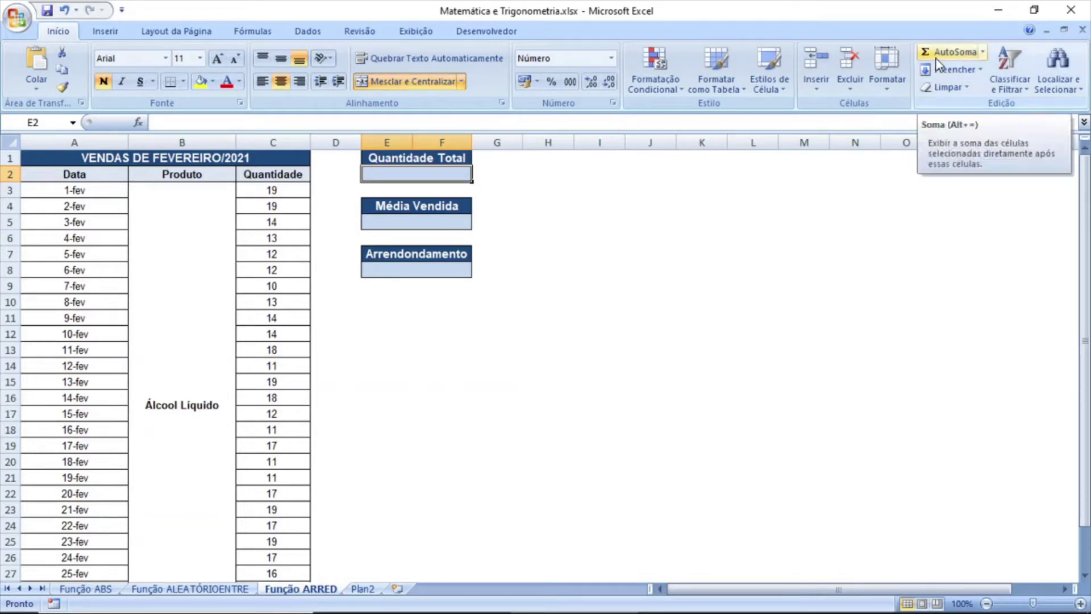
Sum the quantities in C3:C30 into Quantidade Total (E2) with AutoSoma, giving 413
click(936, 56)
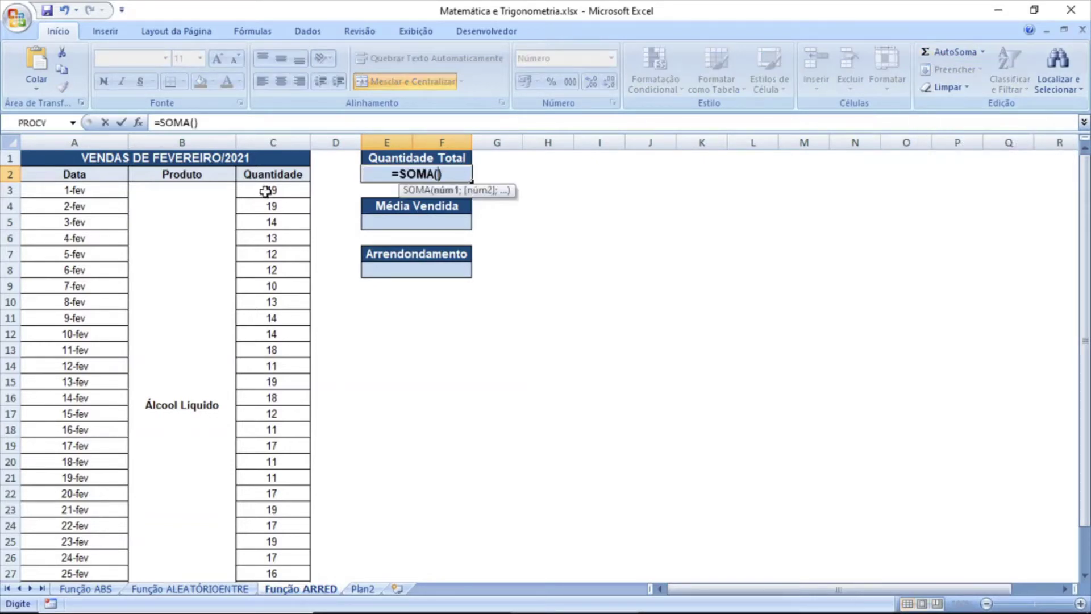
mouse_move(265, 191)
mouse_down()
mouse_move(269, 597)
mouse_move(268, 560)
mouse_up()
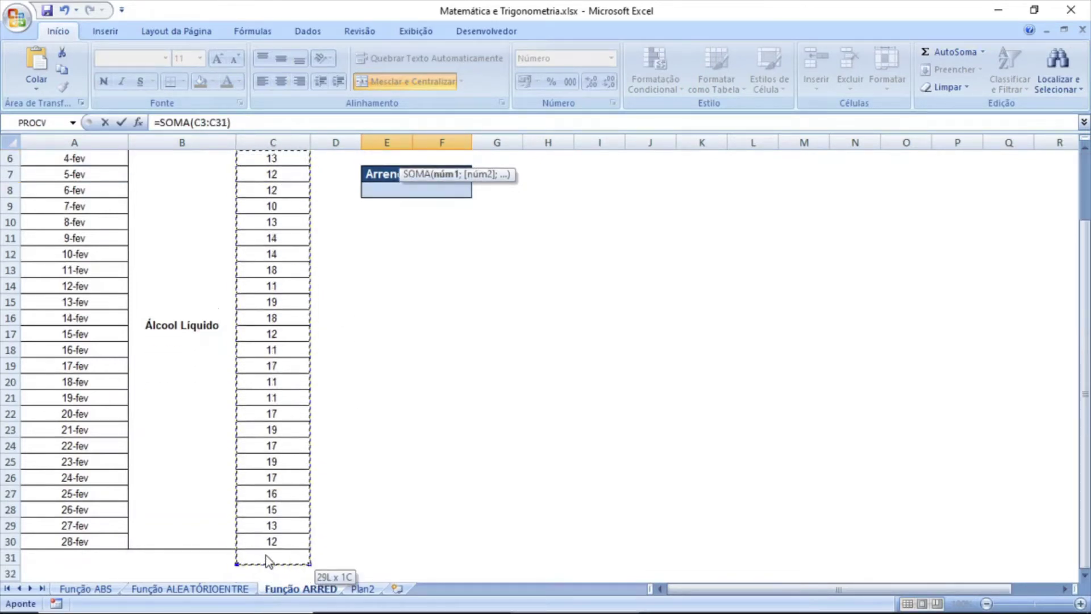
drag(267, 560, 265, 548)
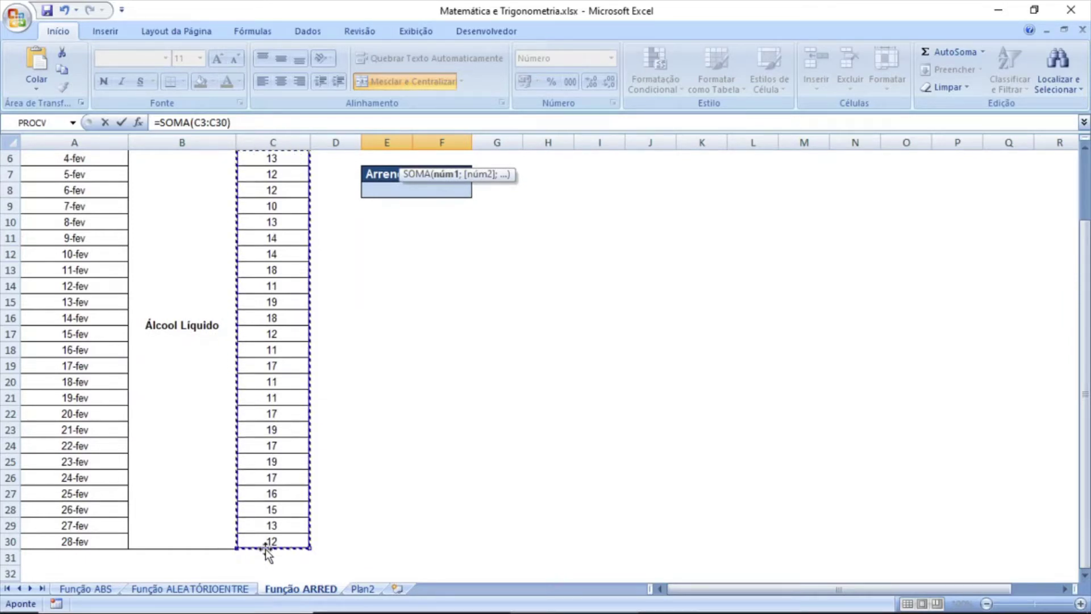
key(Escape)
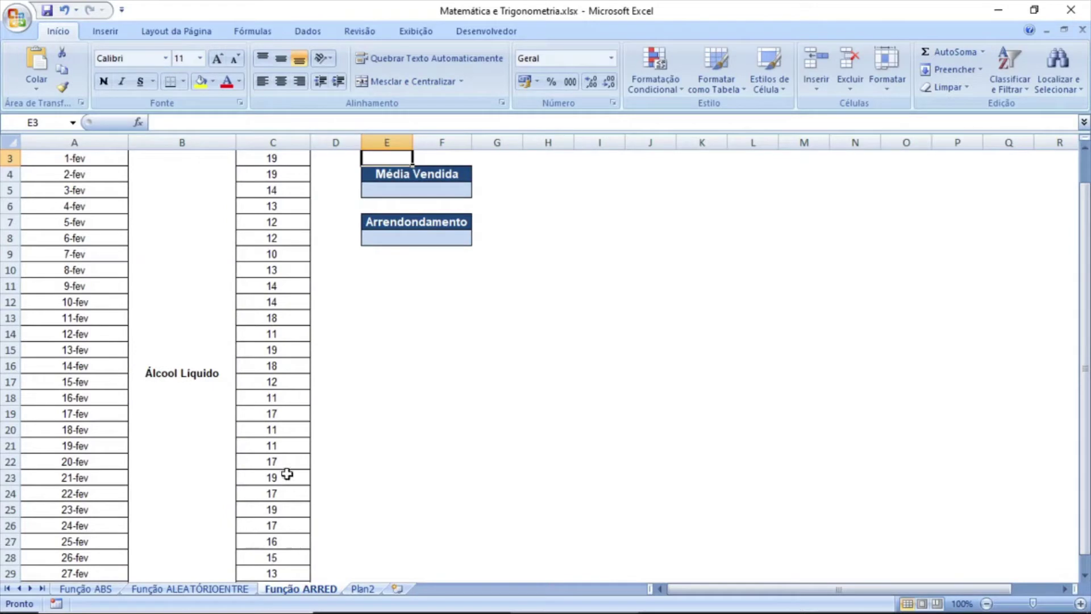
scroll(287, 473, up, 1)
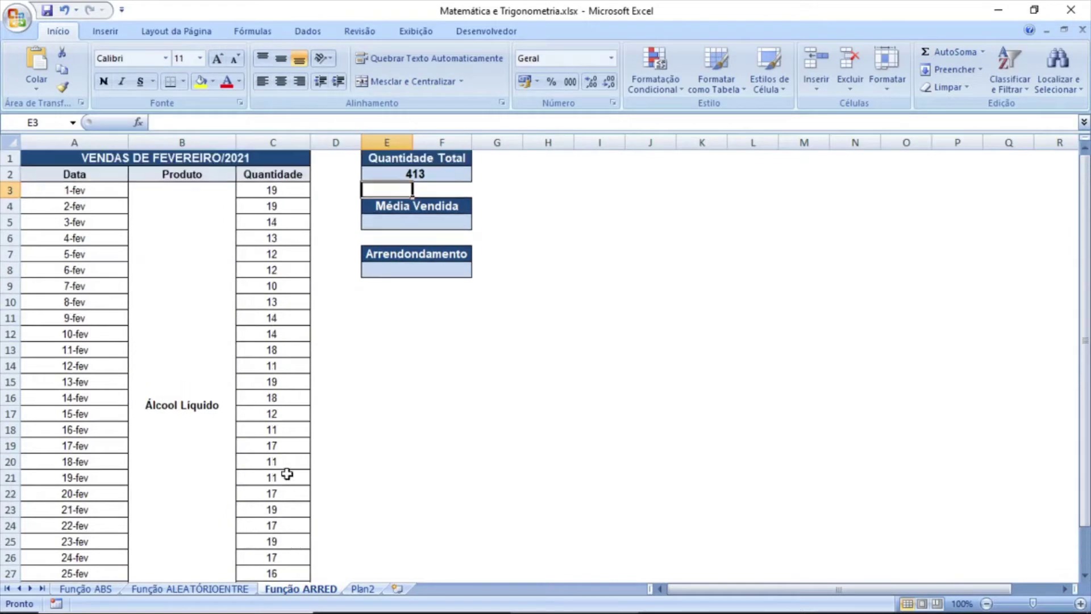
click(433, 175)
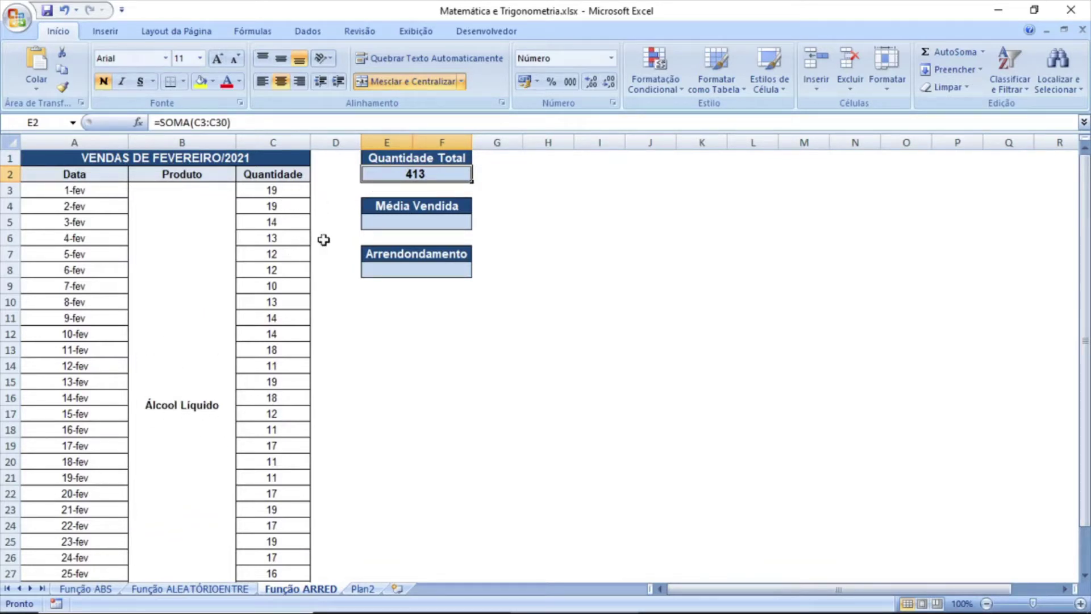
Enter =E2/28 in Média Vendida (E5) to get the 14,75 daily average
click(409, 223)
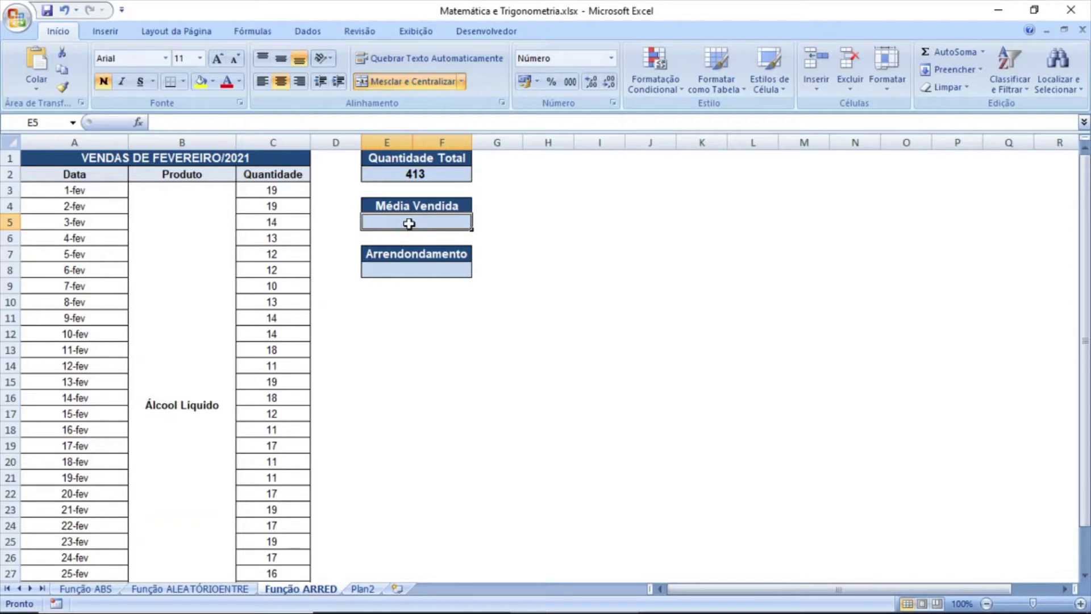
text(=)
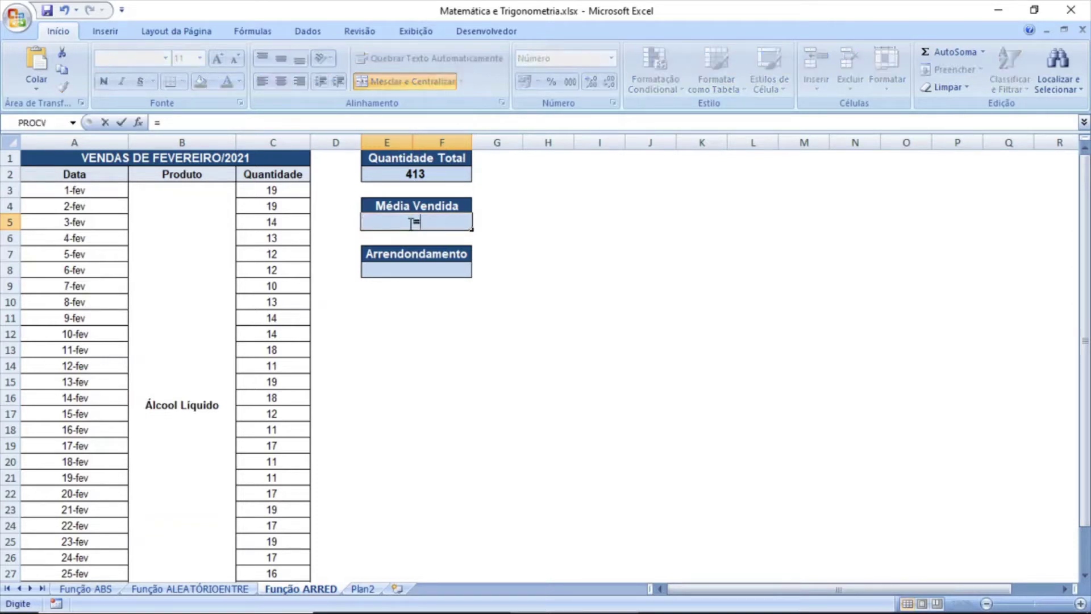
click(427, 173)
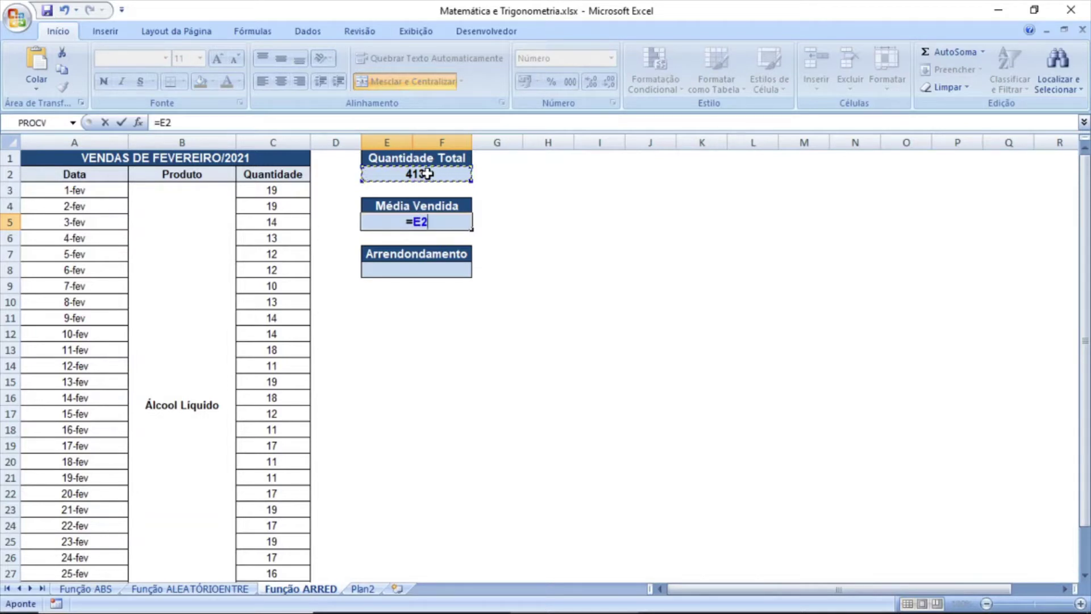
text(/)
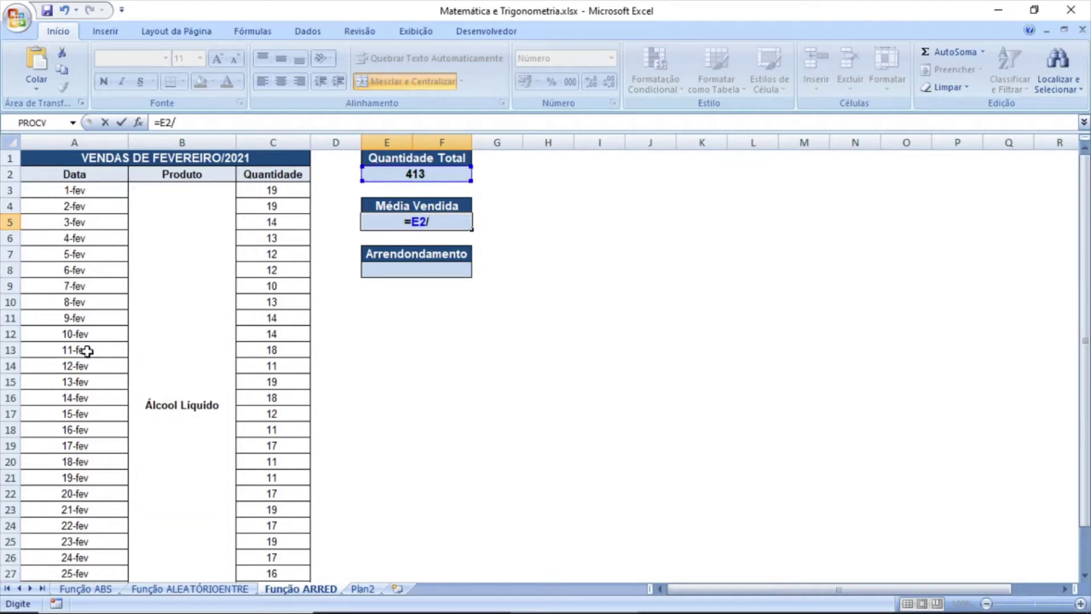
scroll(87, 351, down, 1)
scroll(86, 405, down, 1)
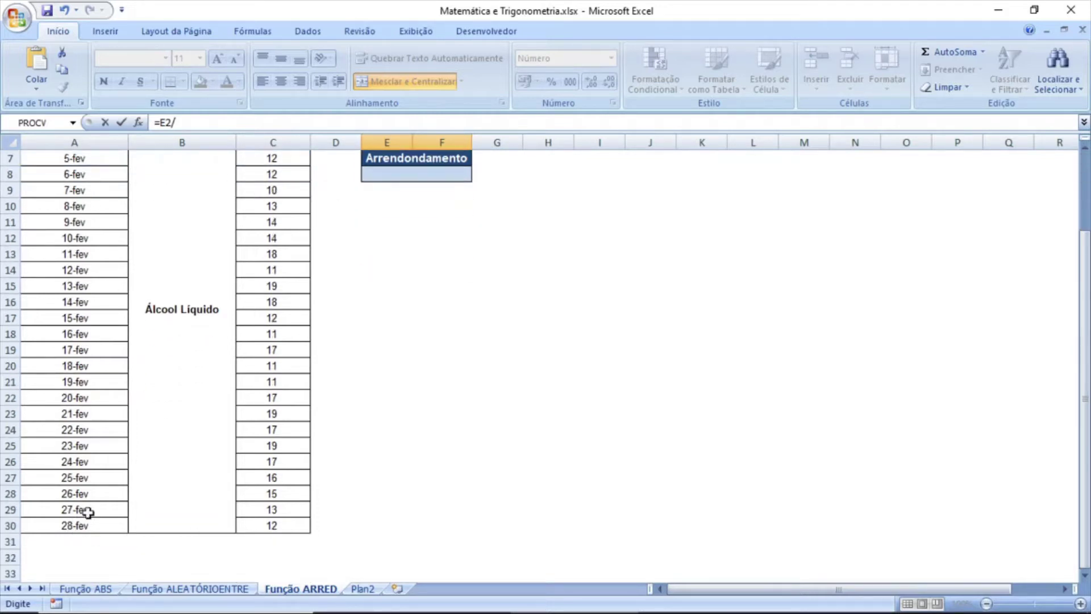
scroll(91, 506, up, 1)
scroll(94, 500, up, 1)
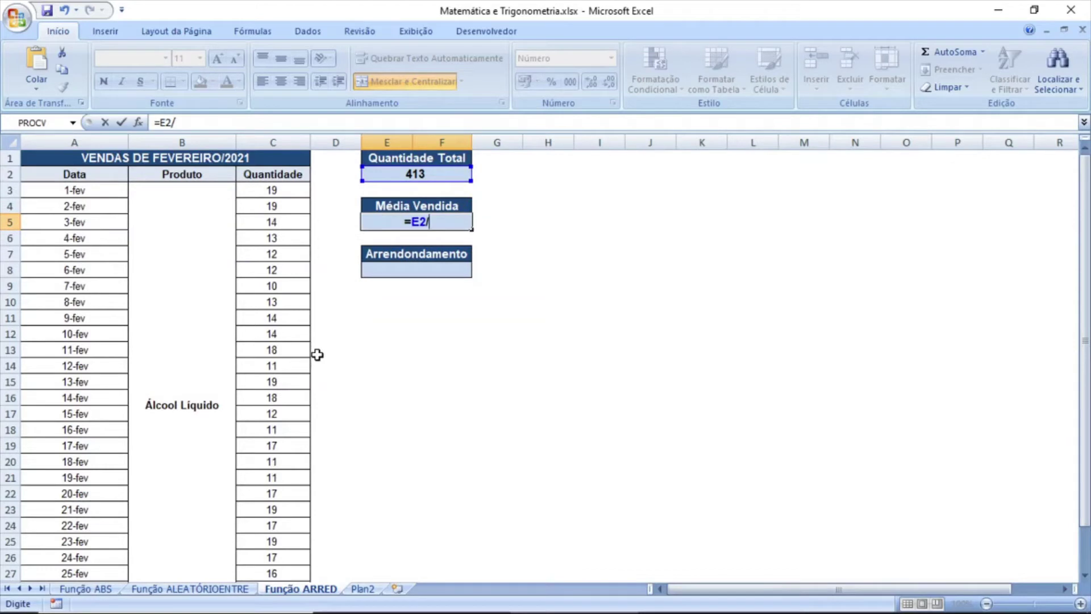
text(28)
key(Return)
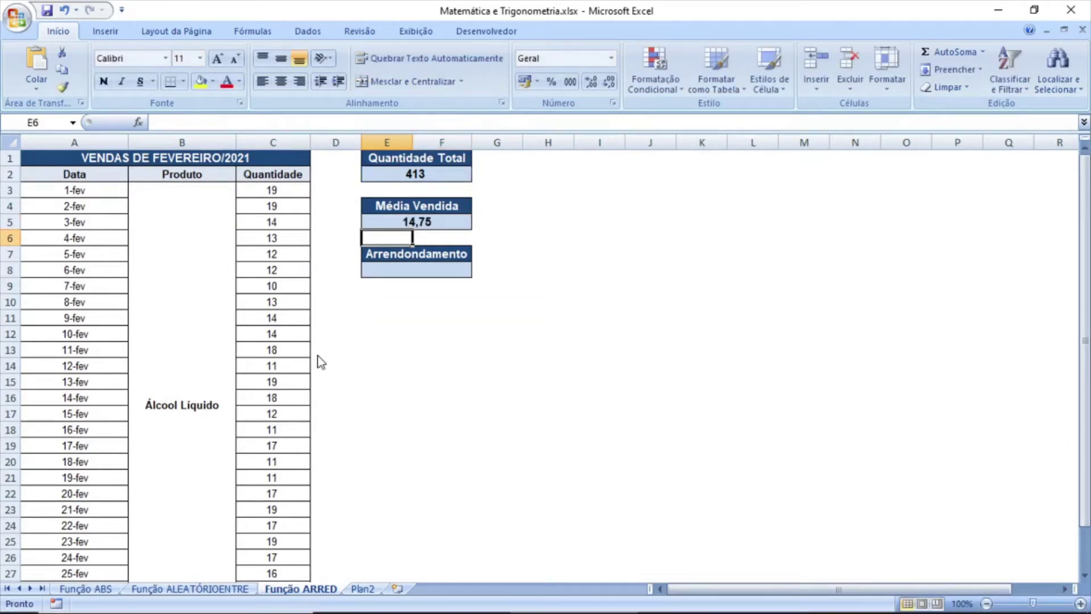
click(443, 221)
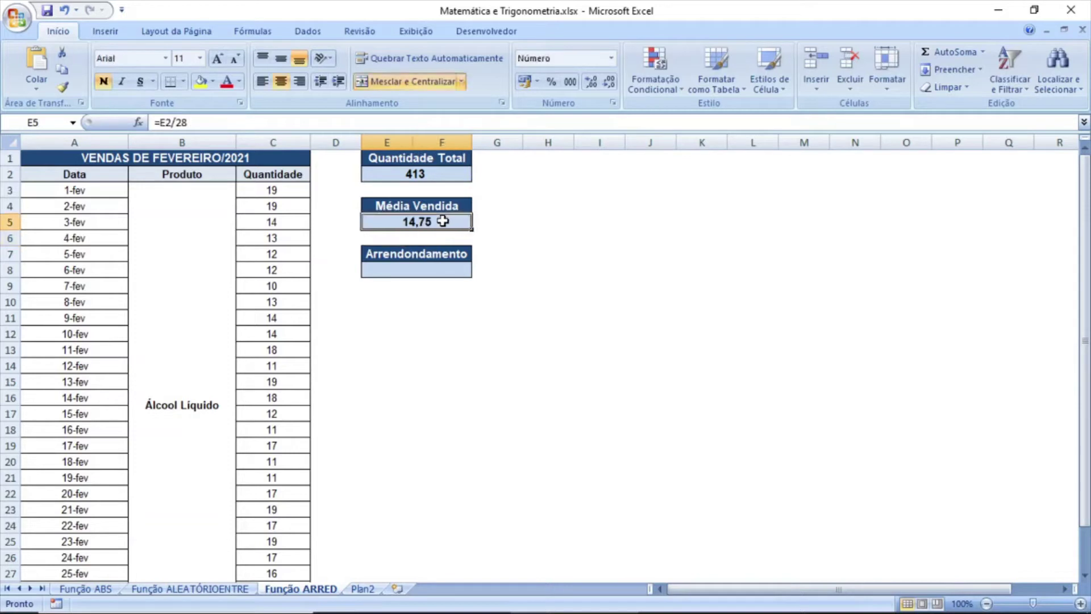
click(445, 268)
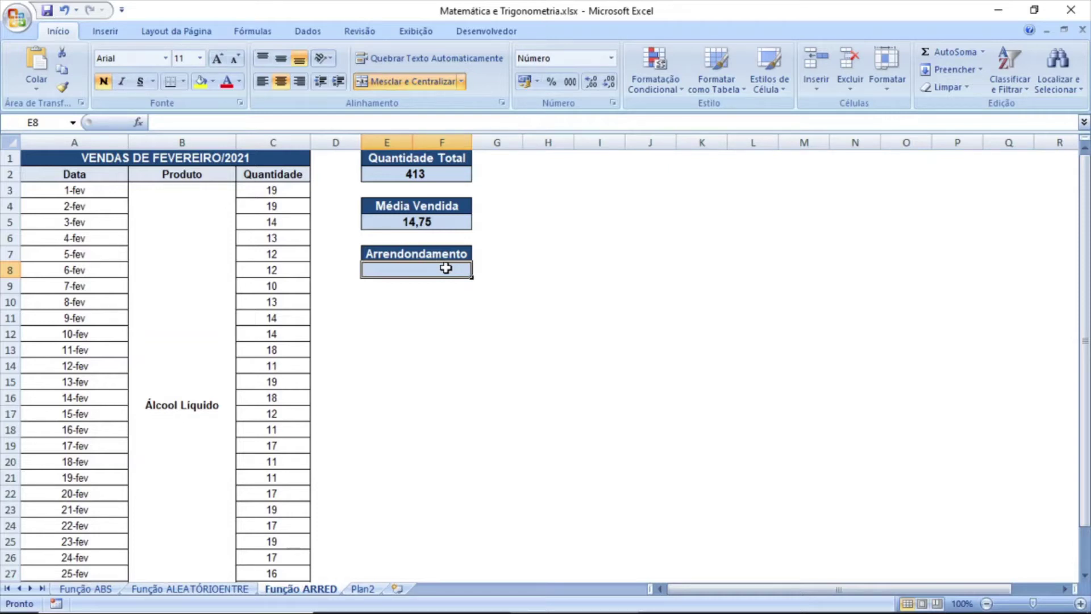
Enter =ARRED(E5;0) in E8 to round the 14,75 average to 15
text(=)
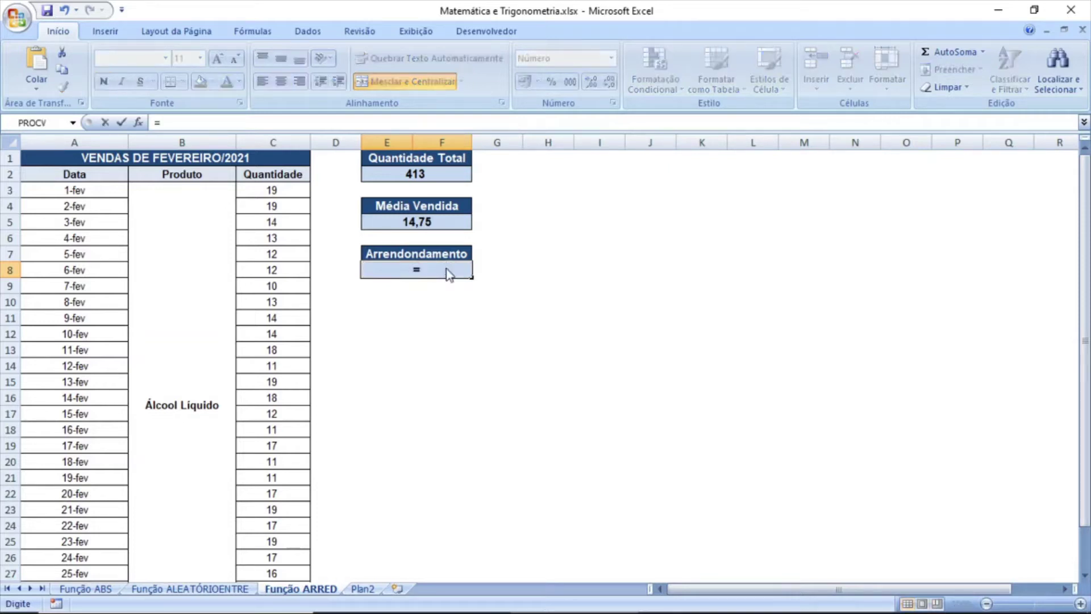
text(arred)
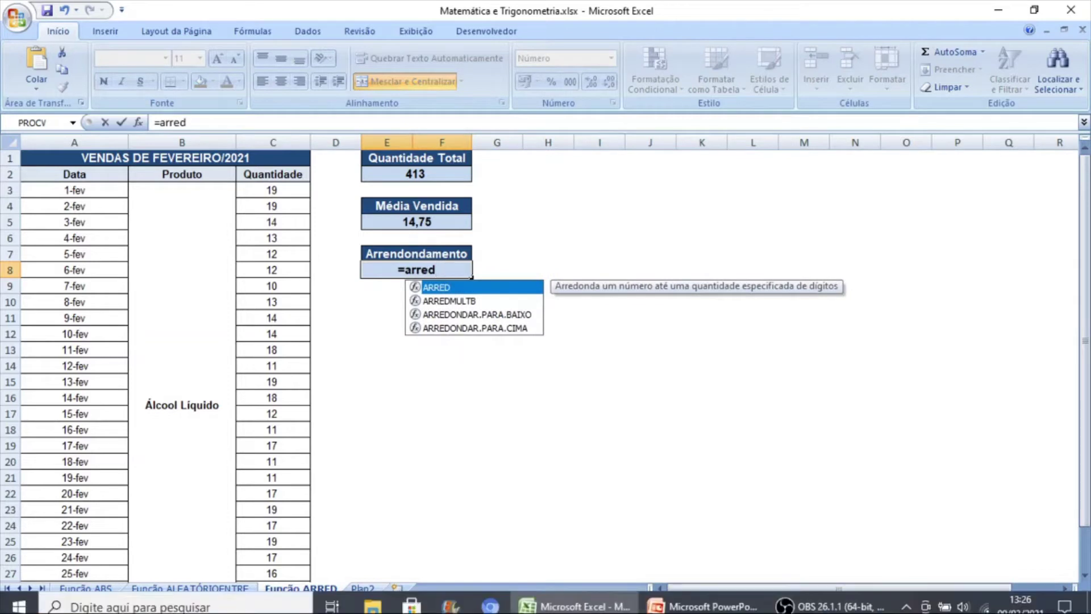
key(Tab)
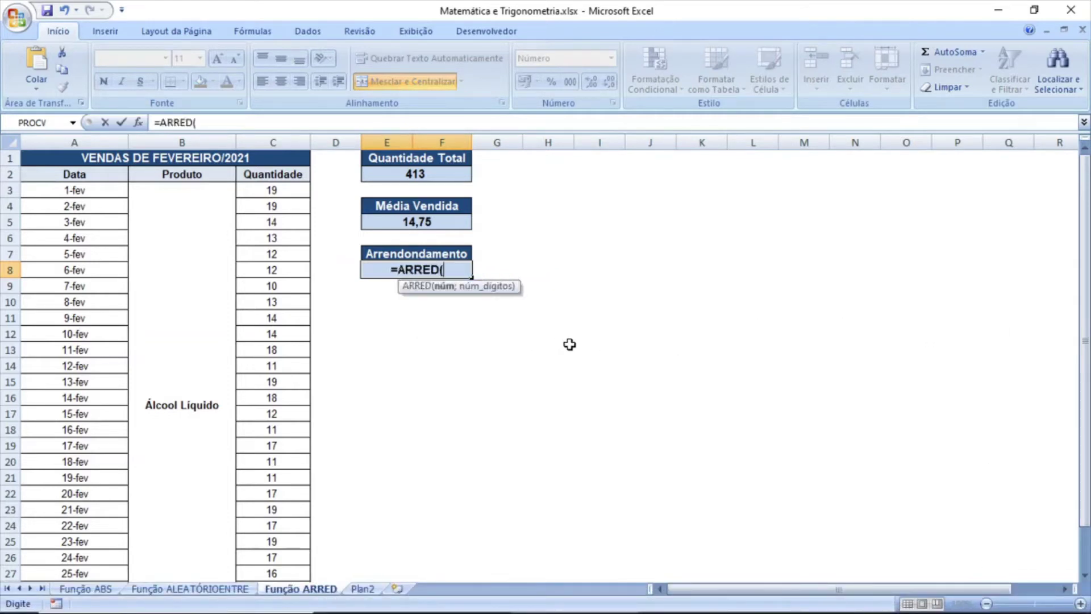
click(429, 225)
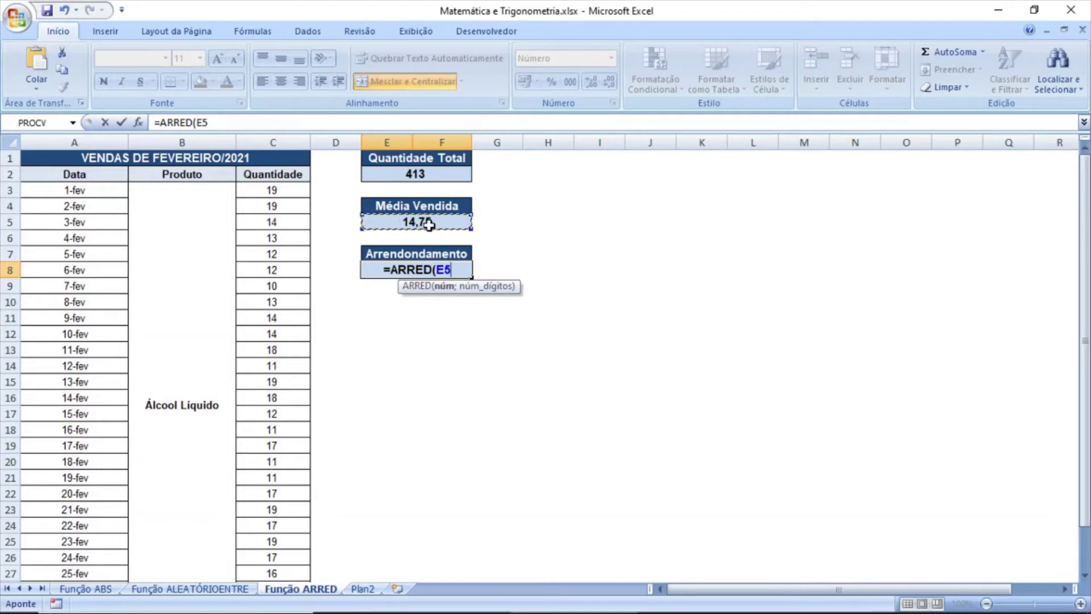
text(;)
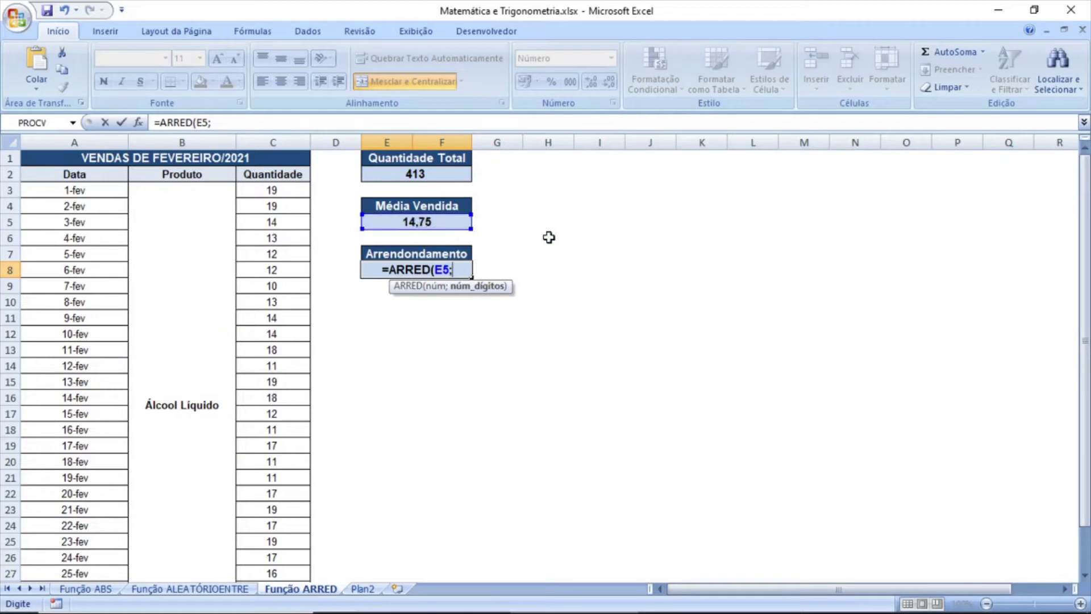
text(0)
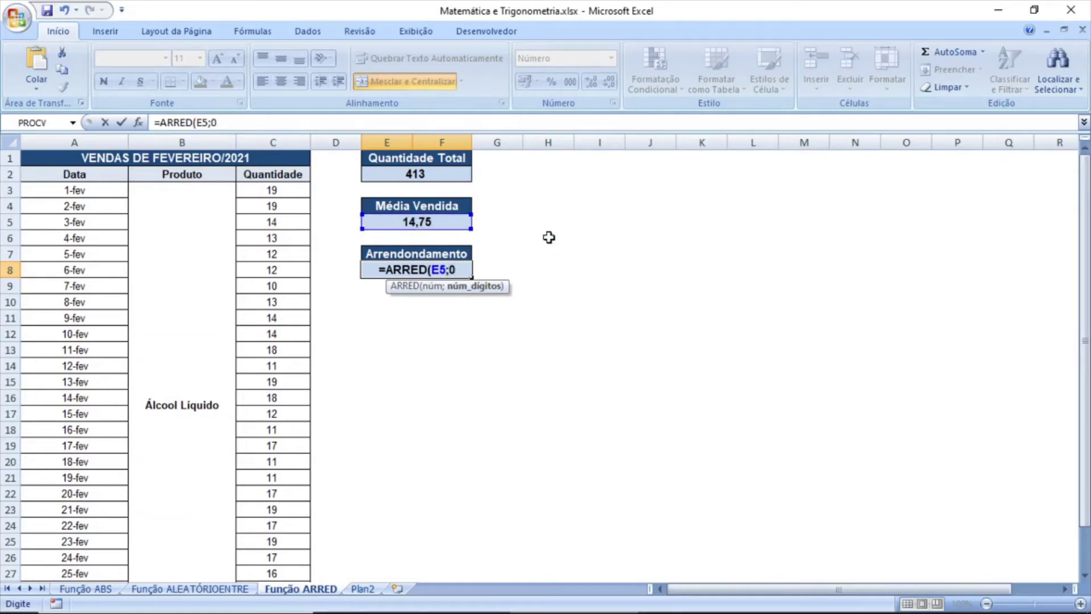
text())
key(Return)
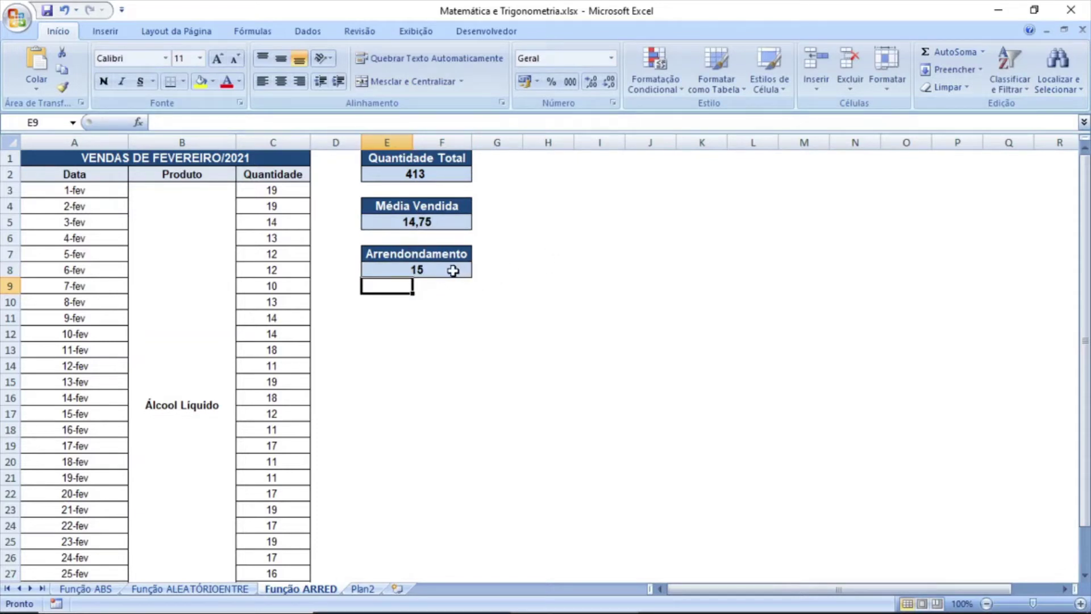
click(453, 270)
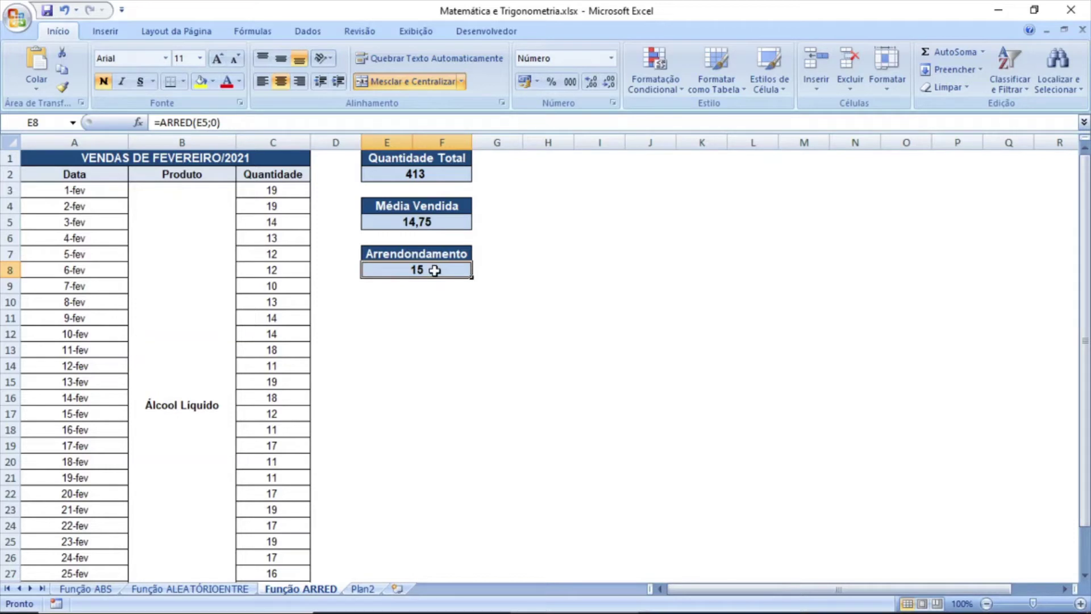
Re-enter E8 as =ARRED(E5;1) to round the average to one decimal place
right_click(435, 270)
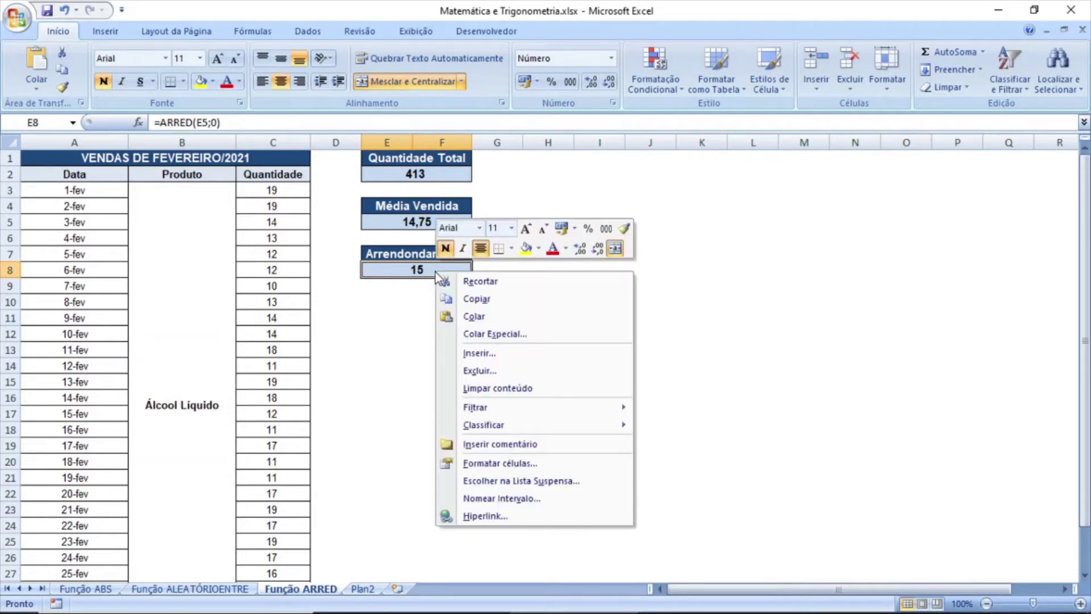
click(408, 299)
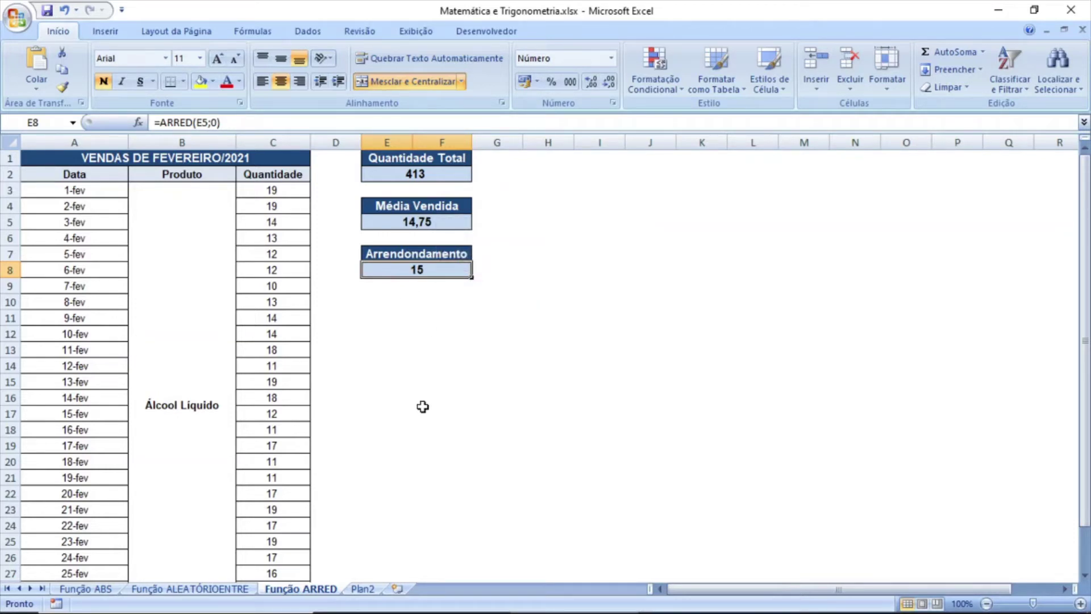
text(=arre)
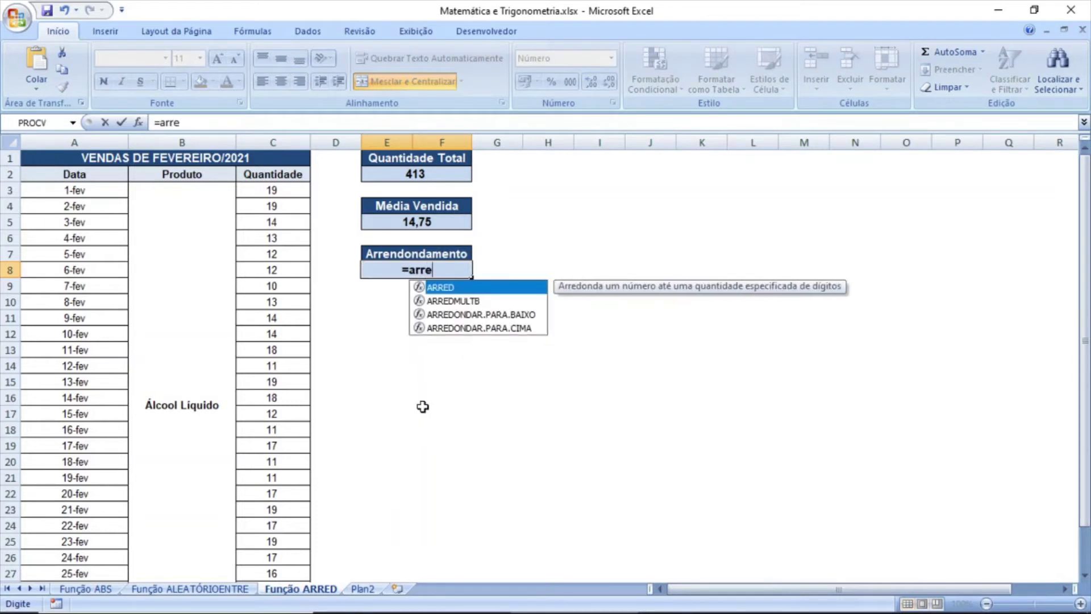
key(Tab)
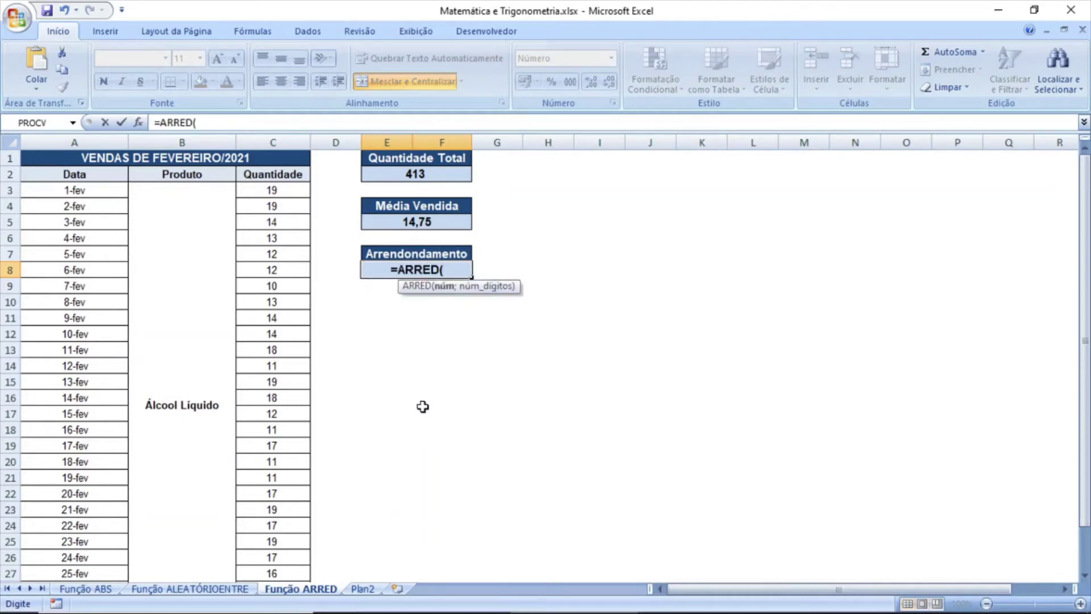
click(449, 224)
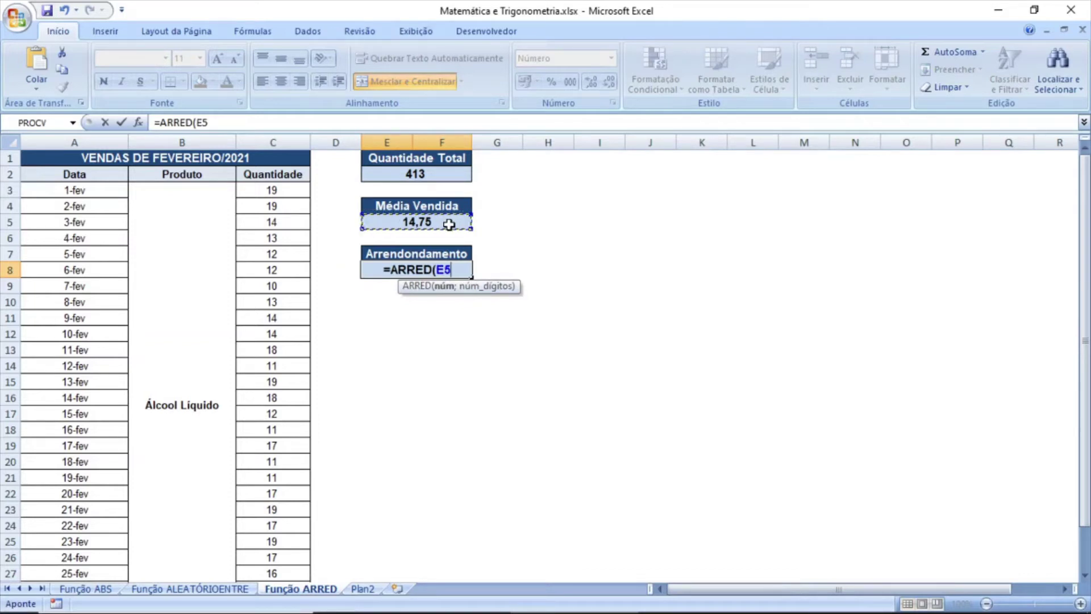
text(;)
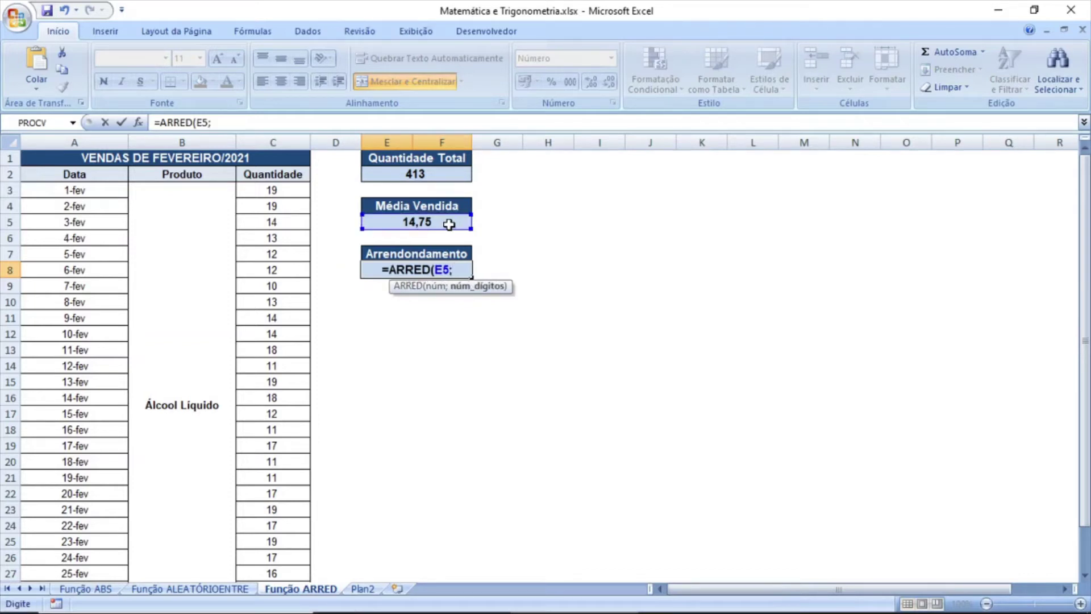
text(1)
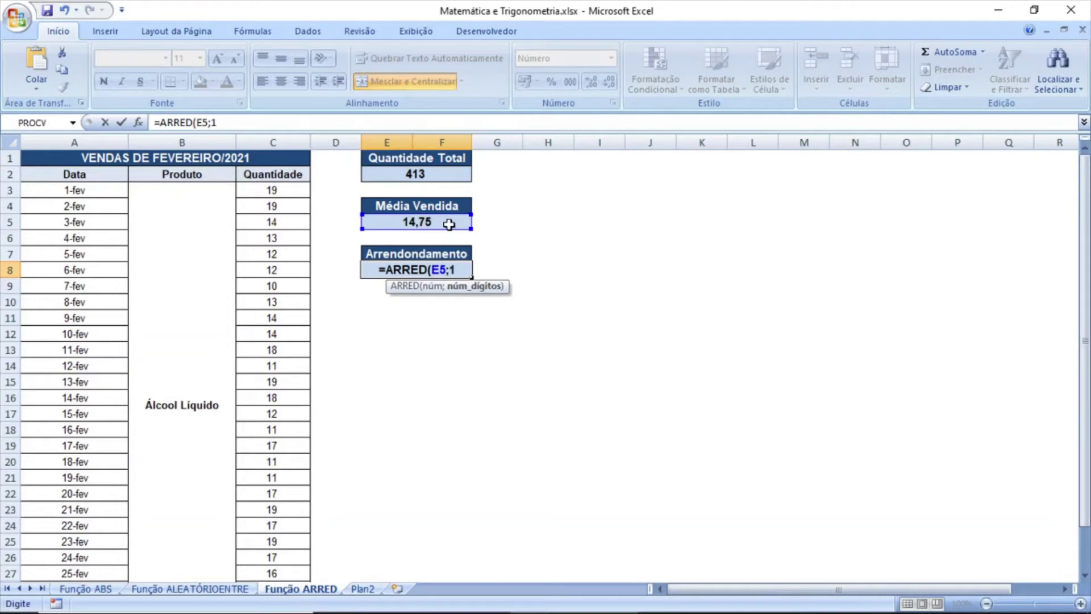
text())
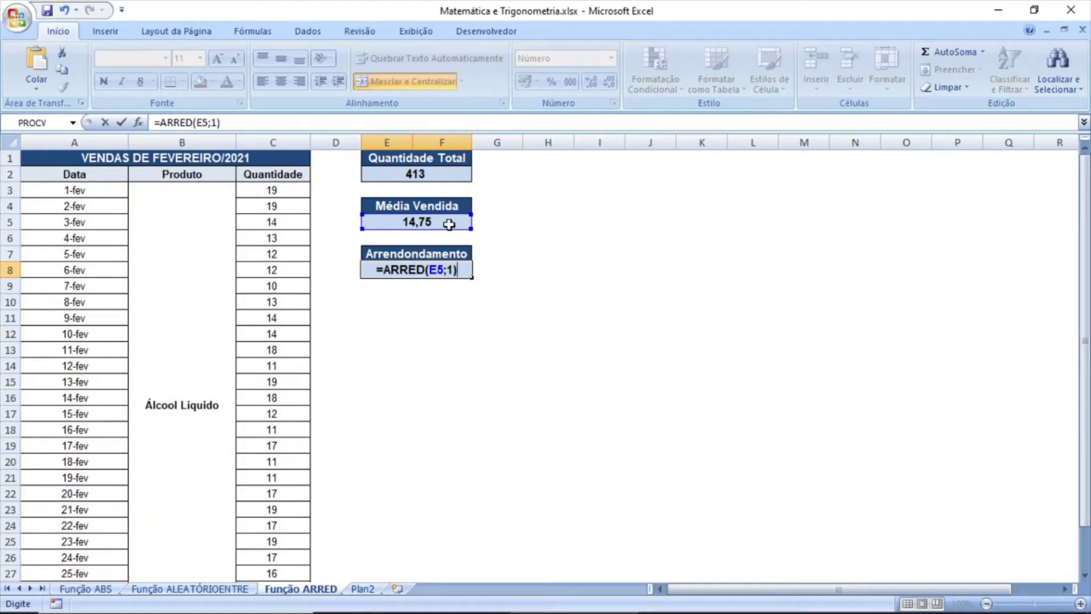
key(Return)
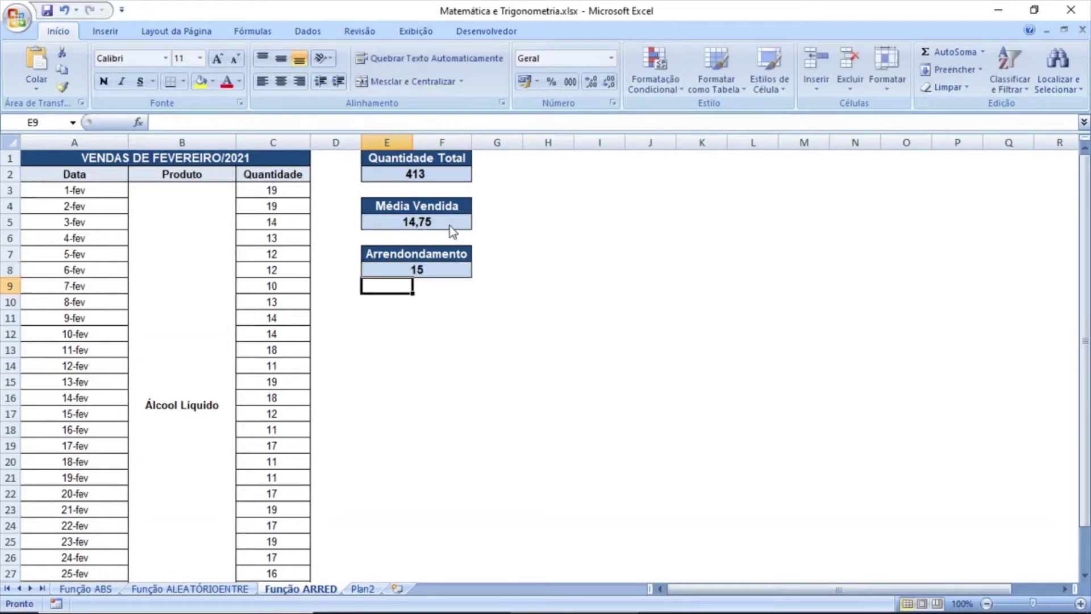
click(602, 272)
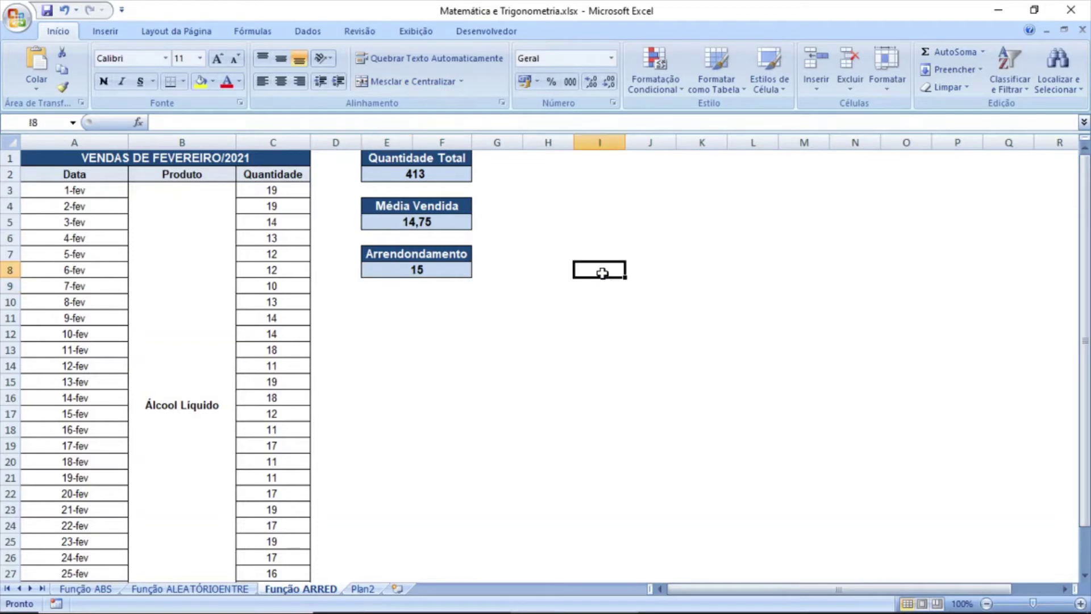
Format cell E8 with 1 decimal place so it displays 14,8
click(447, 273)
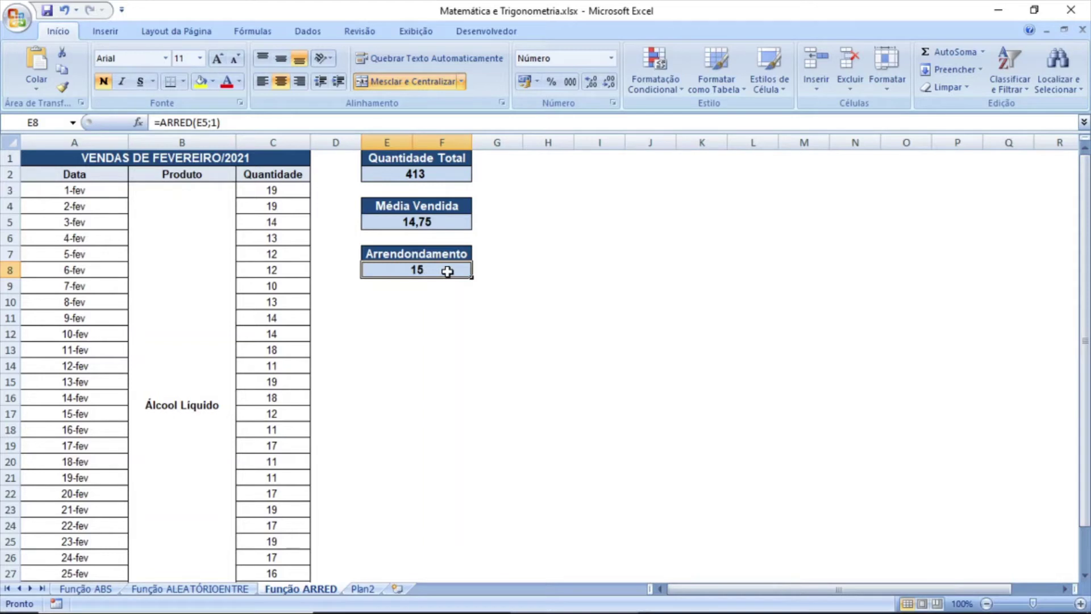
right_click(448, 273)
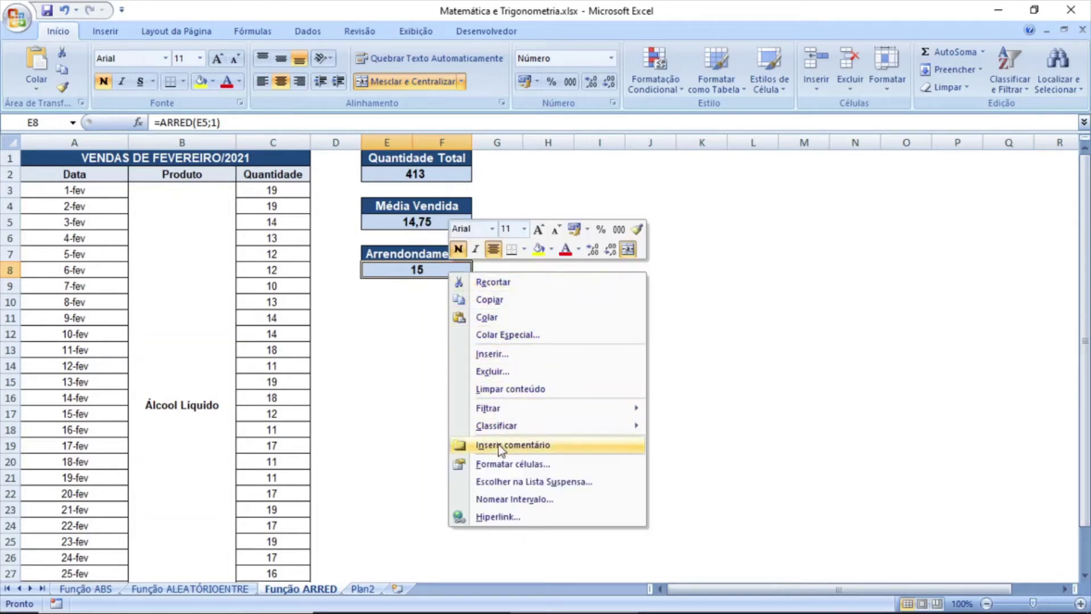
click(505, 465)
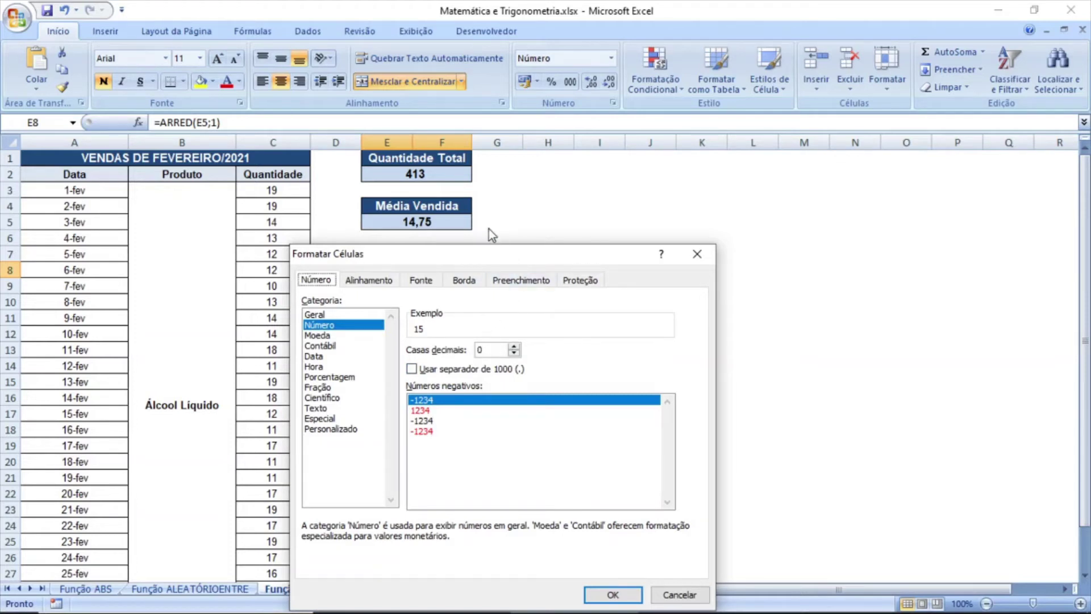
click(515, 347)
click(609, 595)
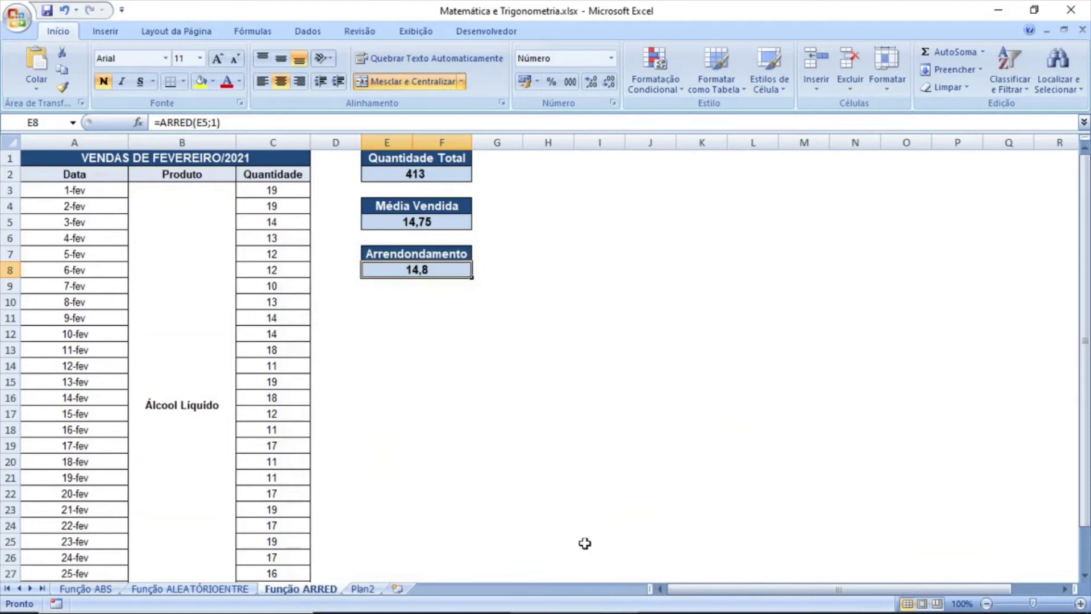
click(490, 333)
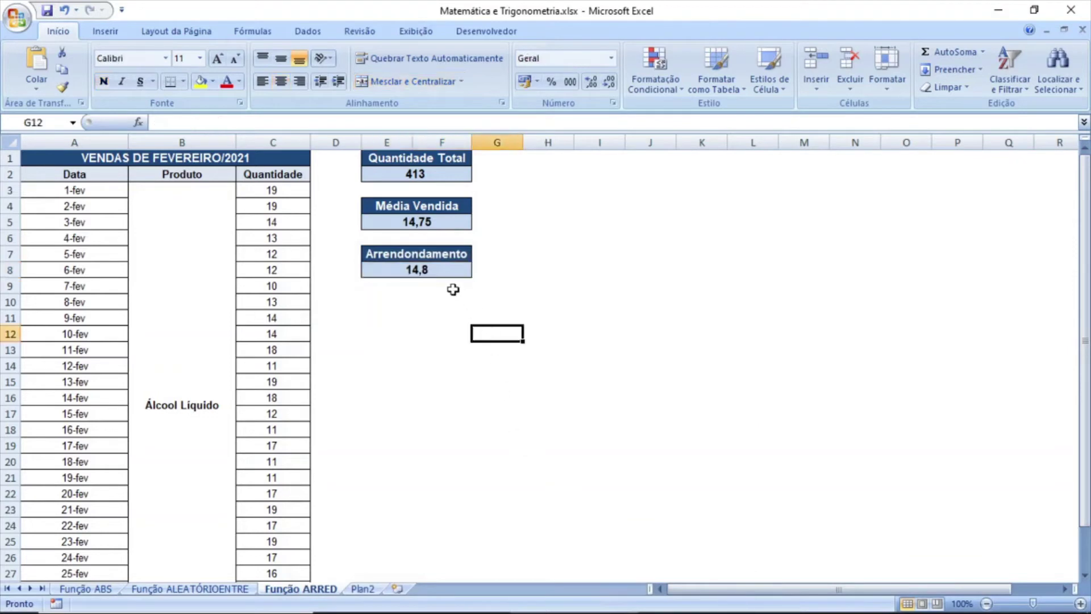
Compare the E5 average formula with E8's =ARRED(E5;1), then edit E8 in the formula bar
click(435, 223)
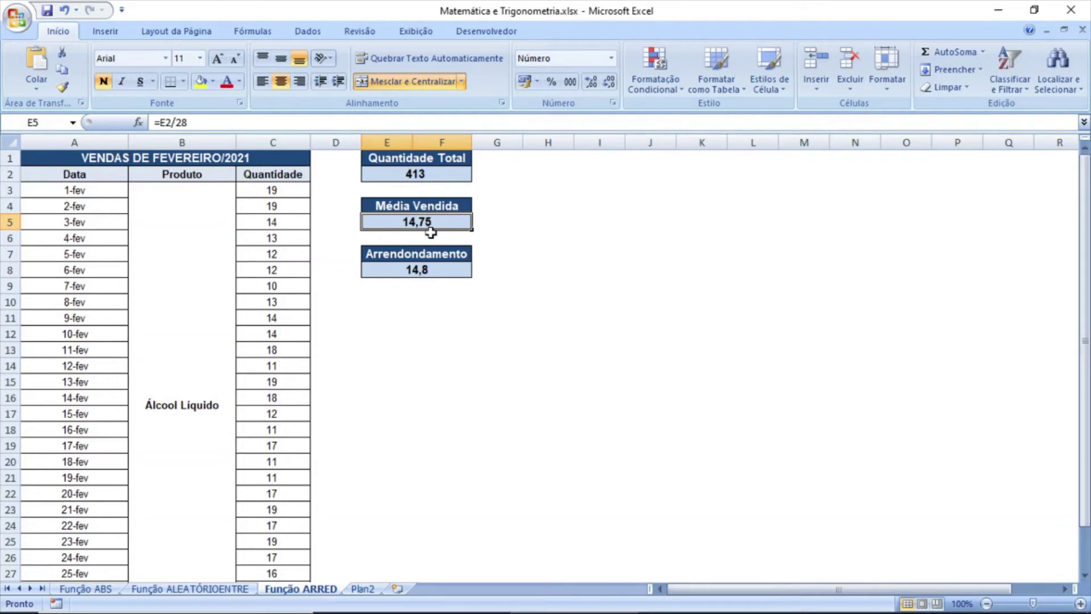
click(431, 273)
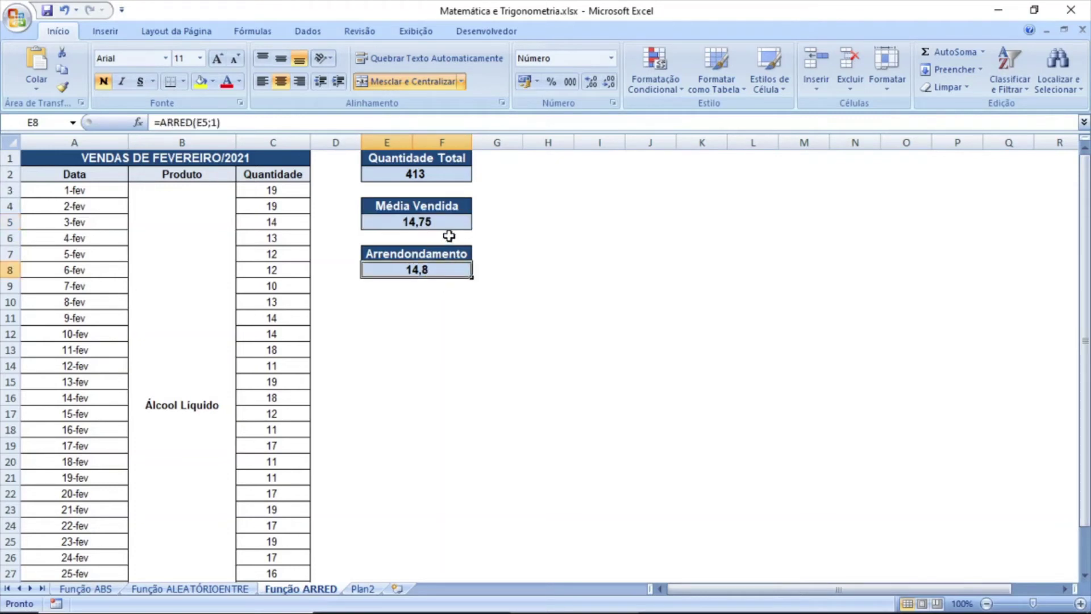
click(445, 223)
click(433, 270)
right_click(432, 270)
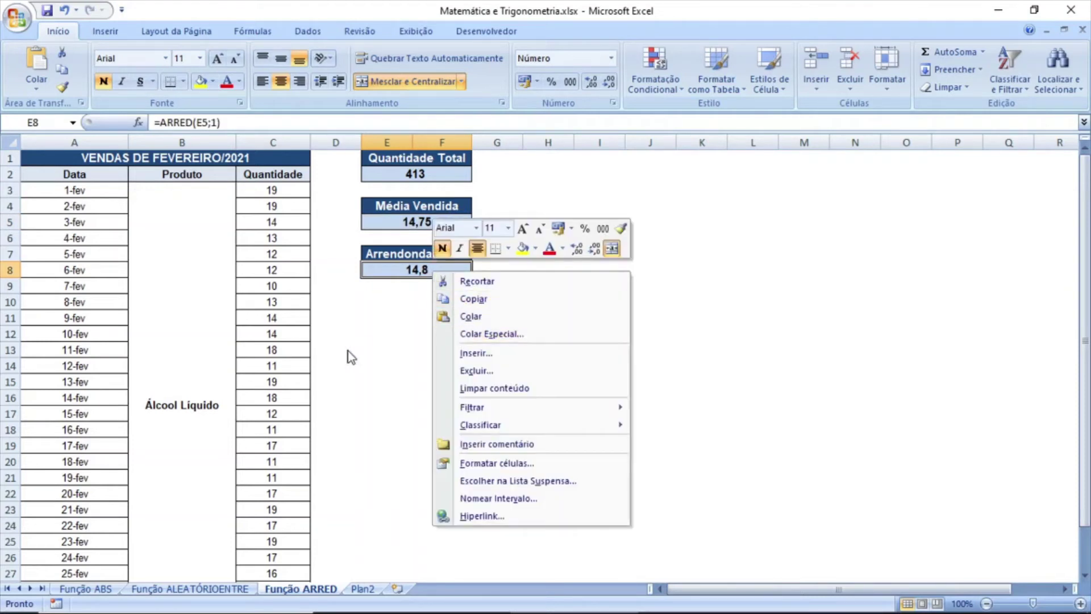
click(405, 276)
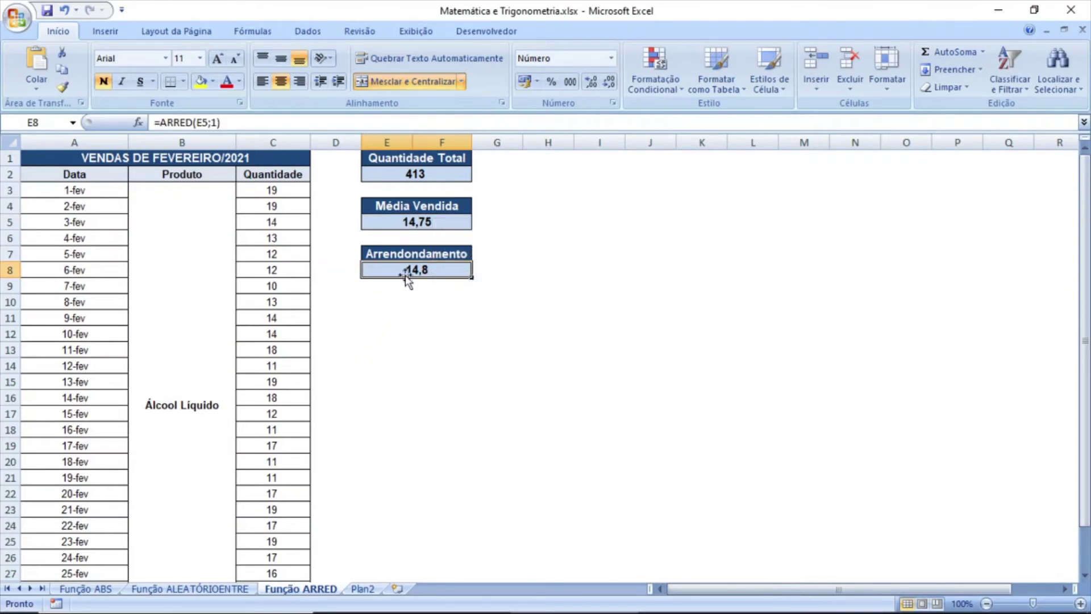
click(211, 123)
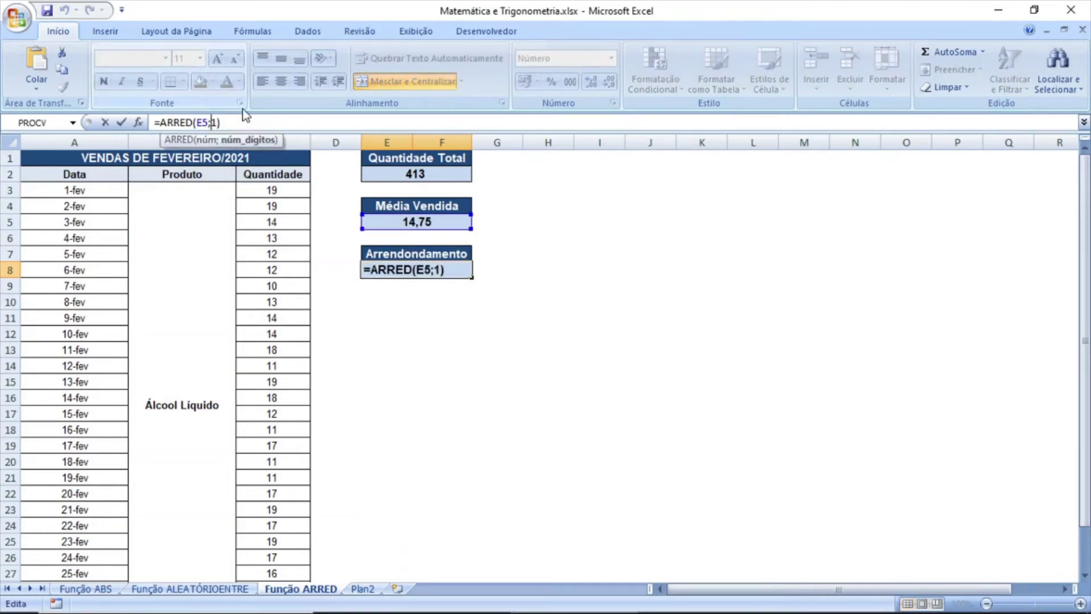
Change E8's formula to =ARRED(E5;0), fixing the missing-argument error, so it shows 15,0
key(Delete)
text(0)
key(Right)
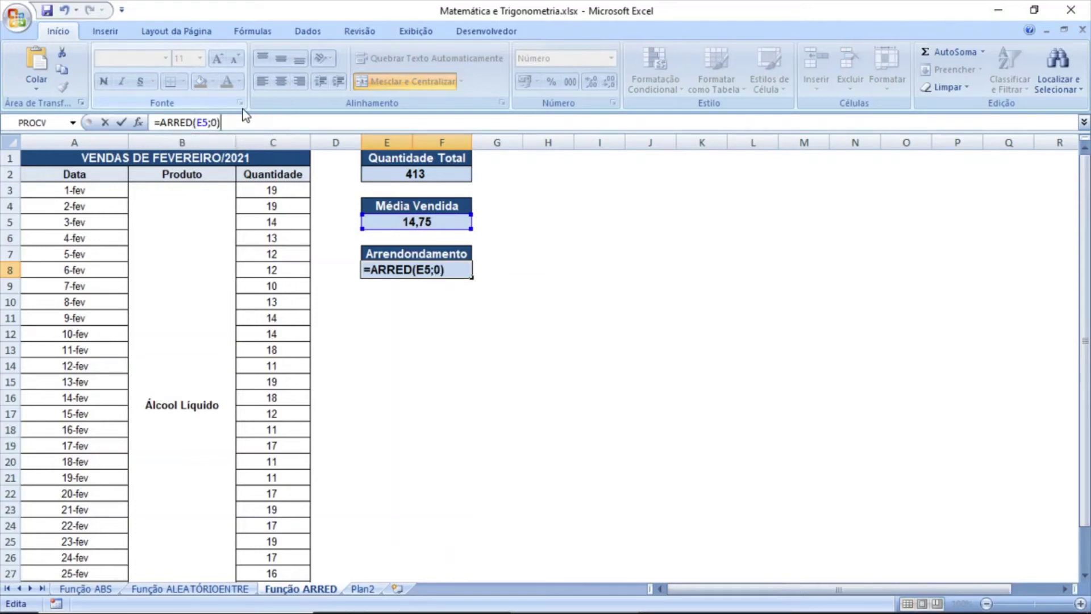
key(BackSpace)
key(BackSpace)
key(BackSpace)
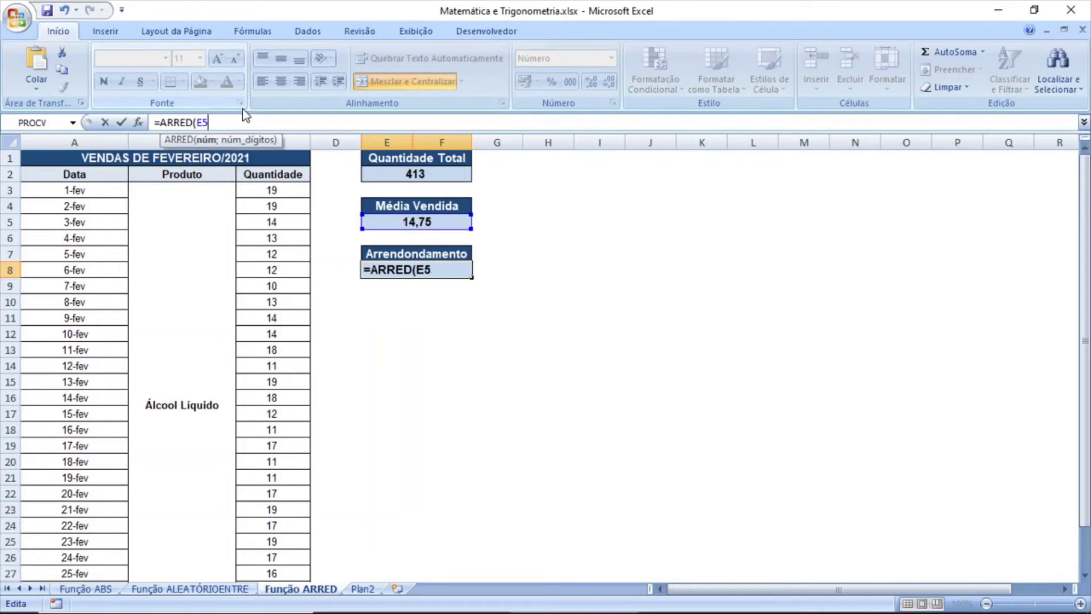
text())
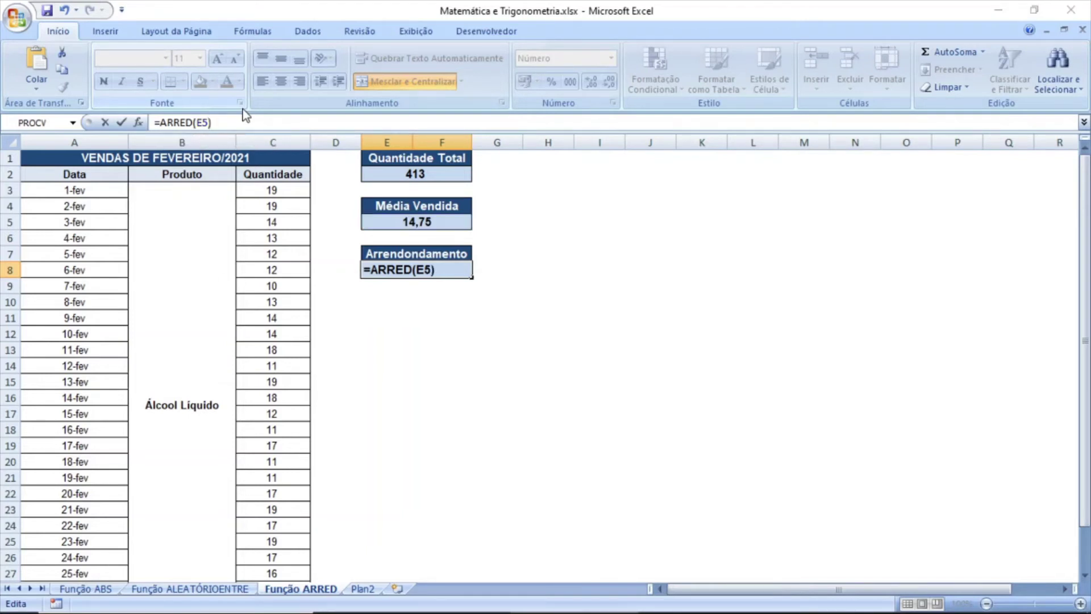
key(Return)
key(Return)
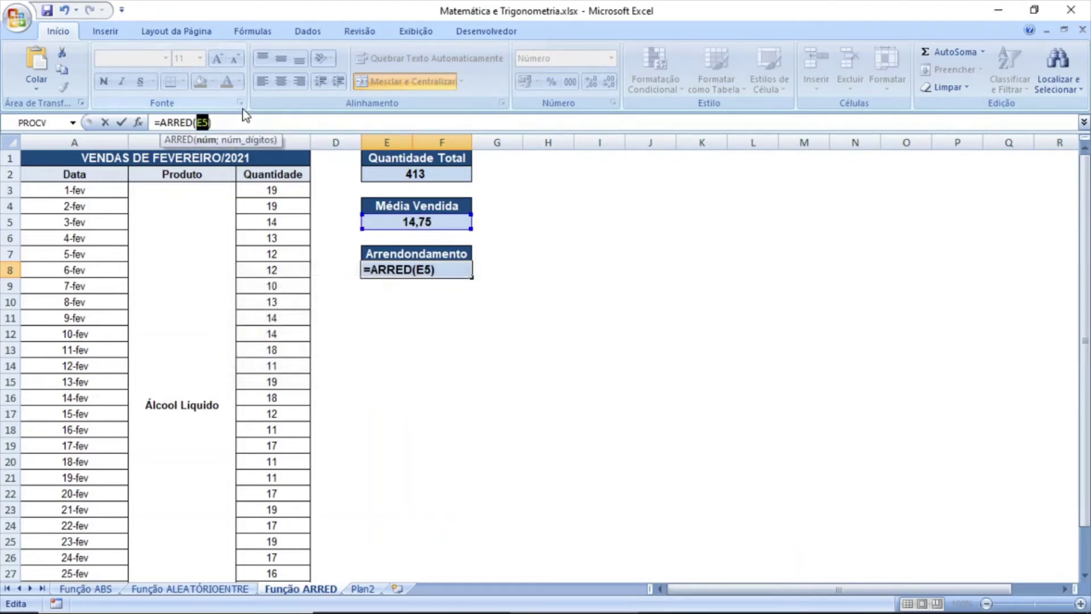
key(Left)
text(;)
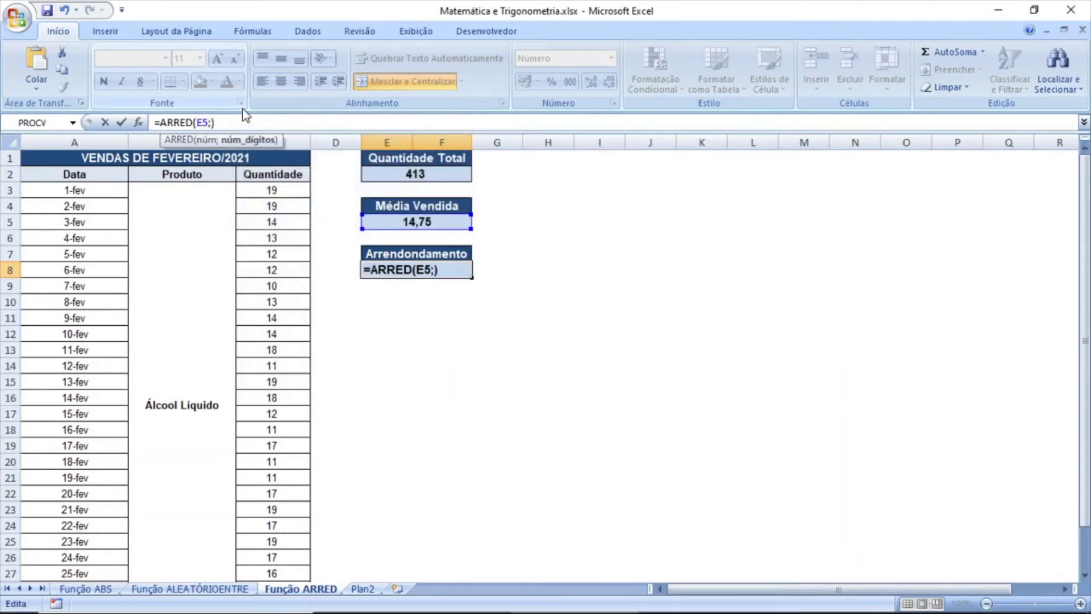
text(0)
key(Return)
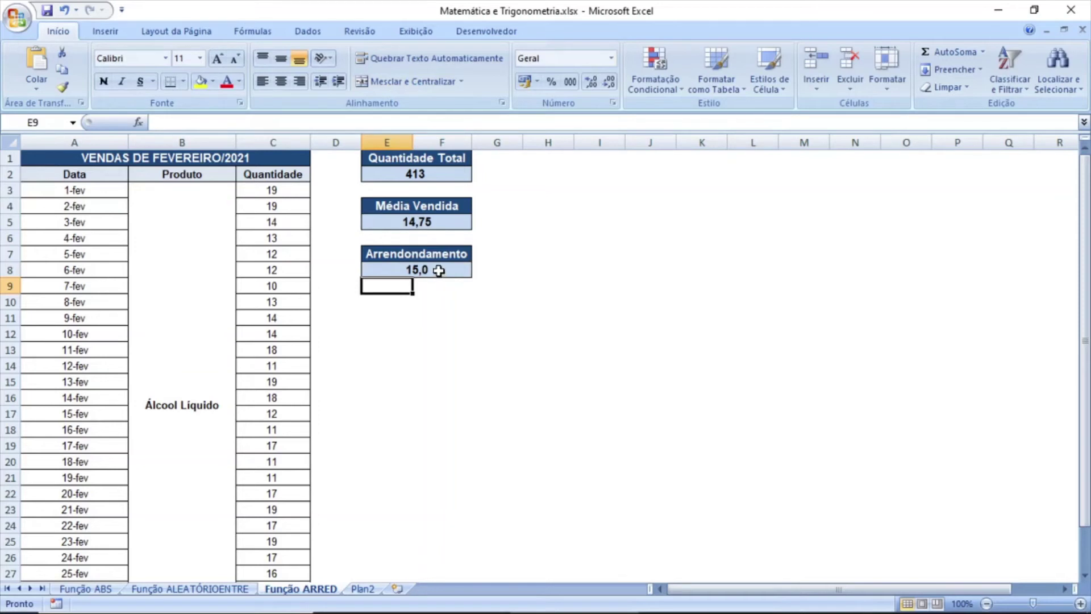
Set E8's number format to 0 decimal places so it displays 15
right_click(440, 273)
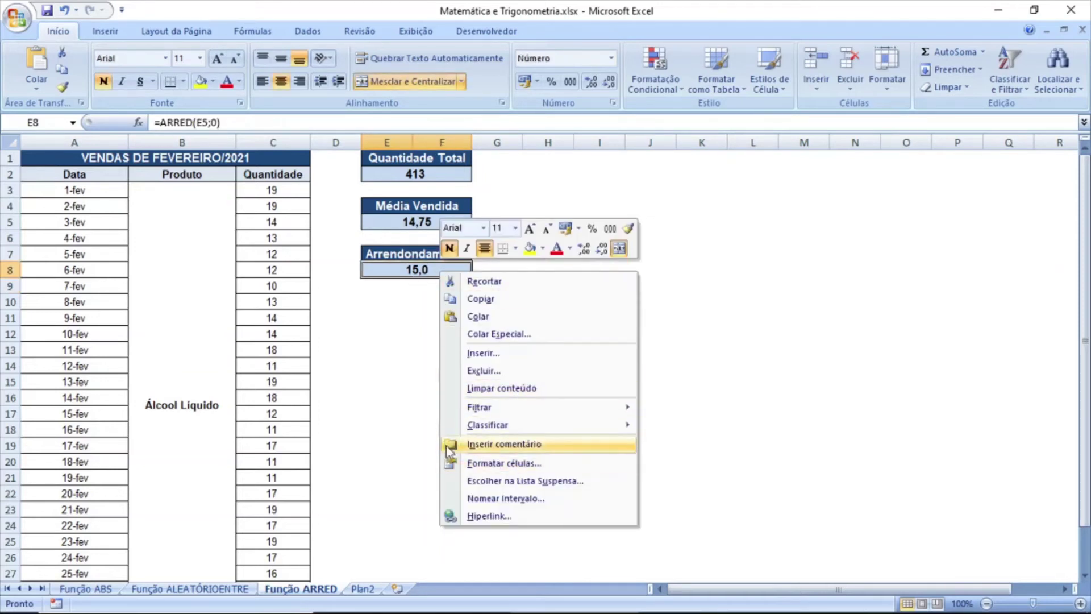
click(715, 418)
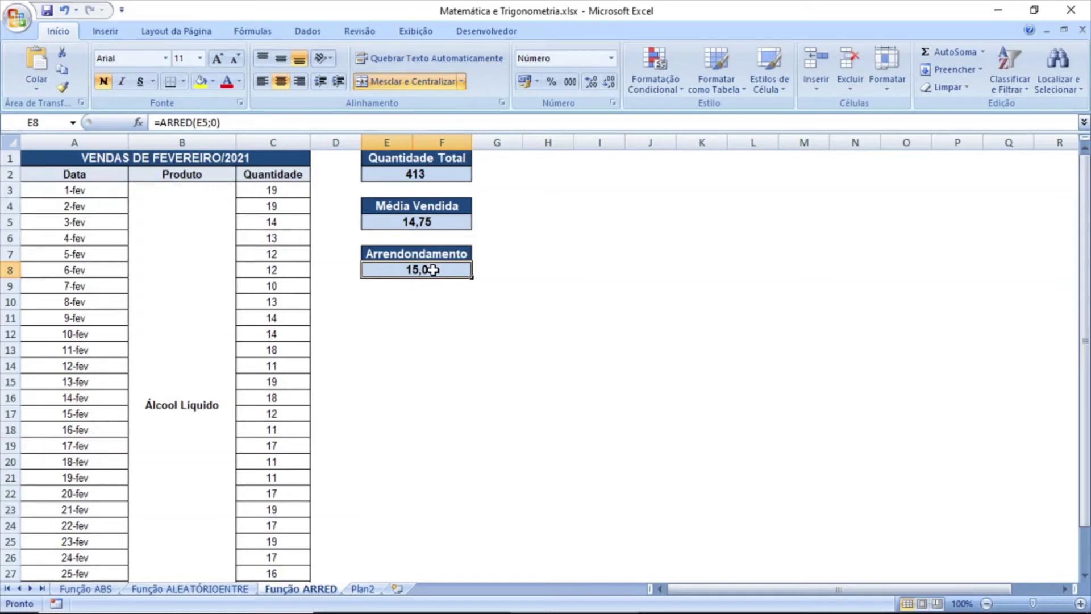
right_click(433, 271)
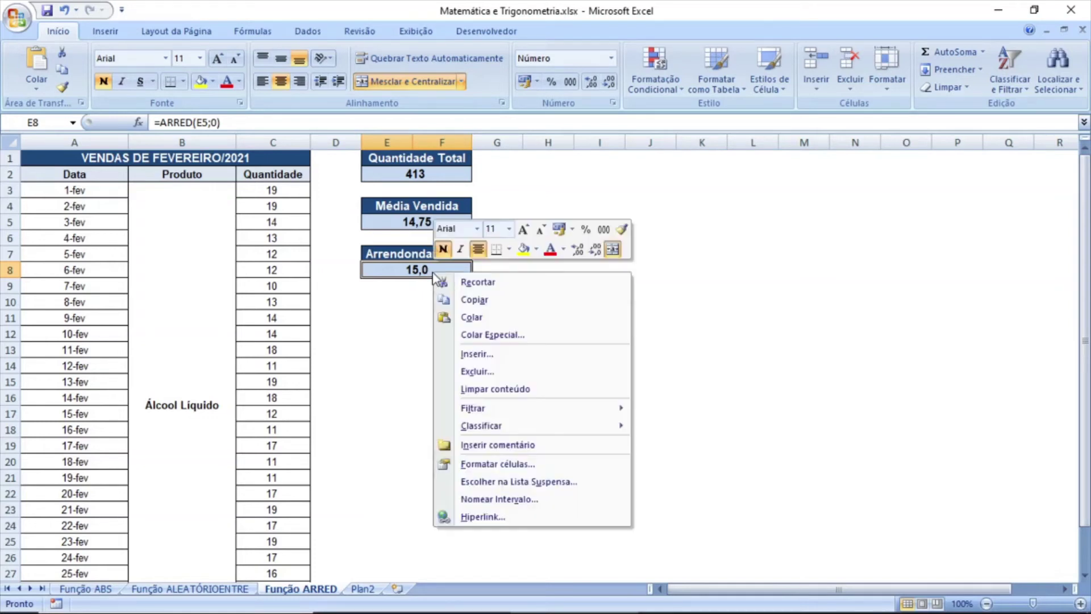
click(506, 463)
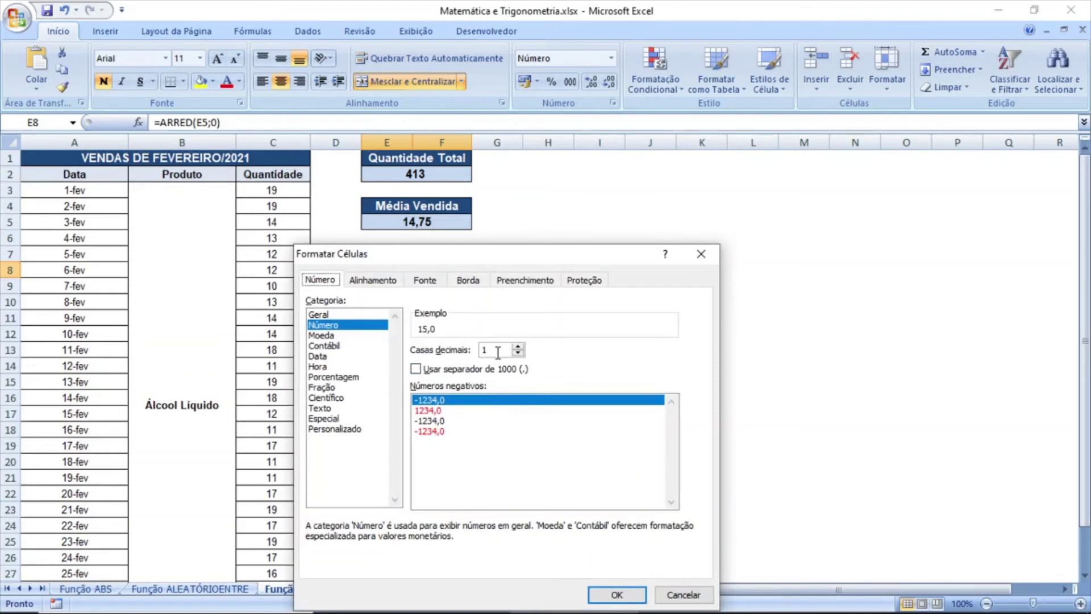
click(631, 595)
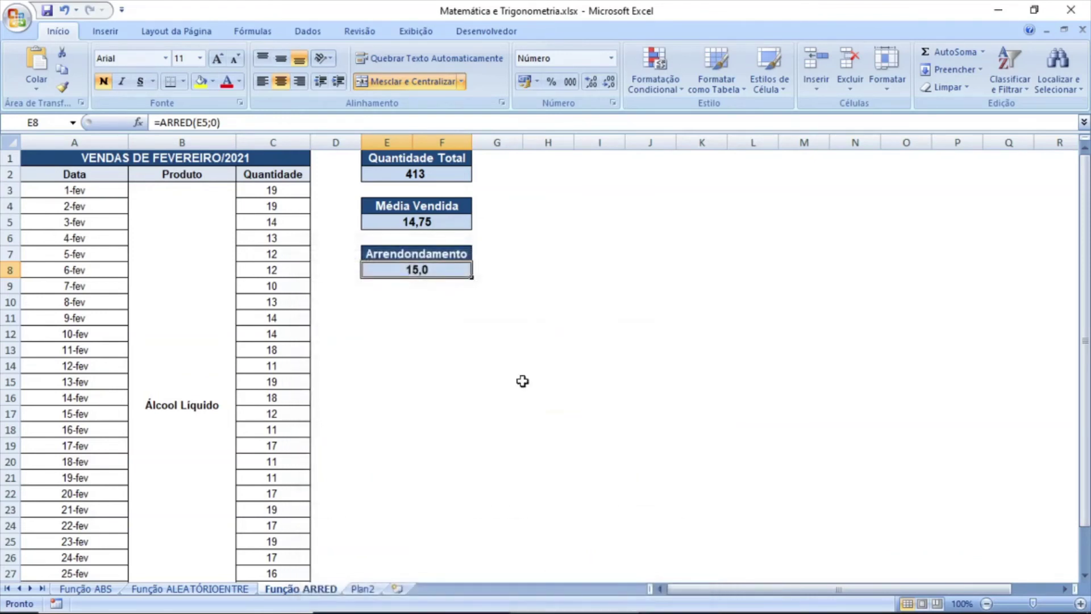
right_click(445, 271)
click(521, 468)
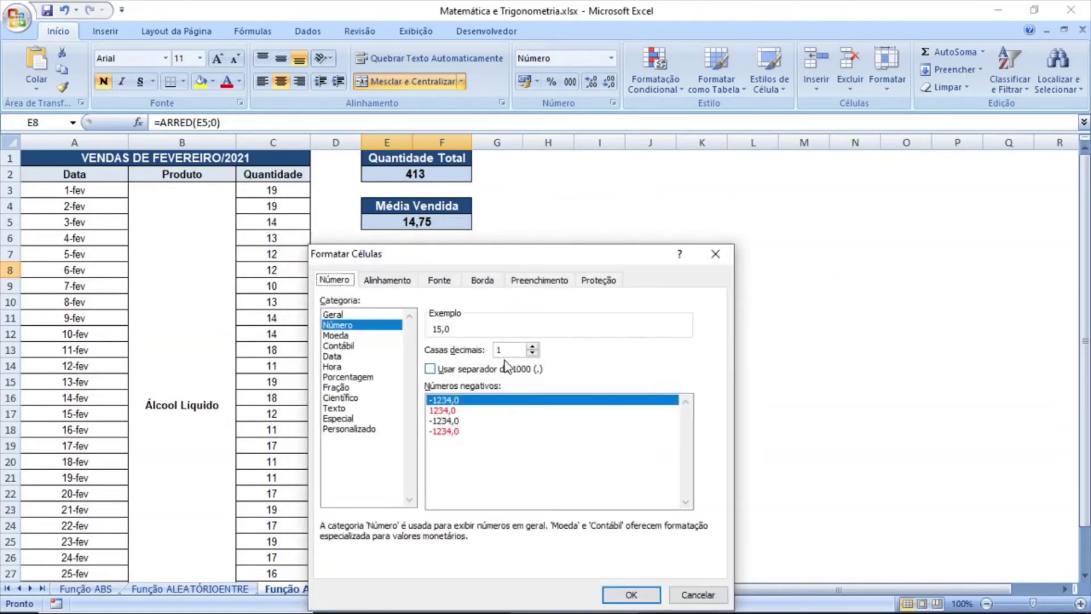
click(531, 353)
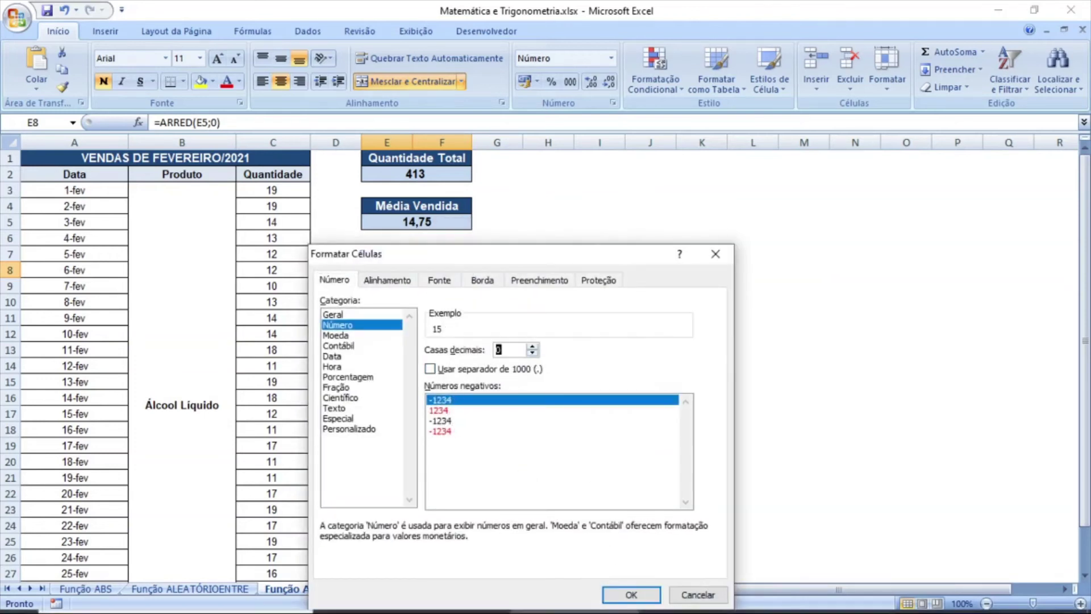
click(624, 596)
click(538, 395)
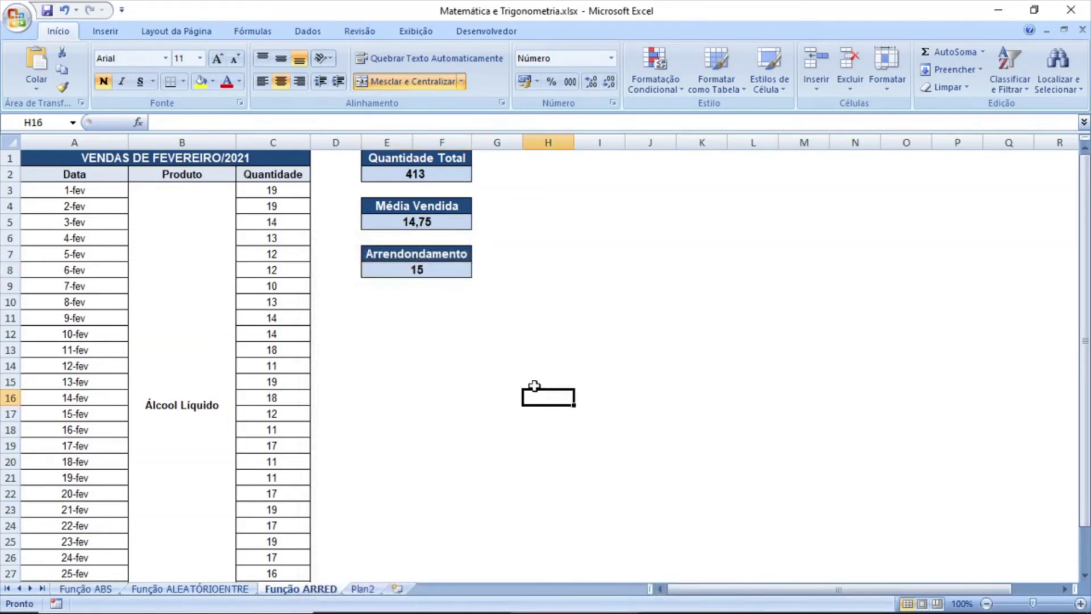
click(195, 161)
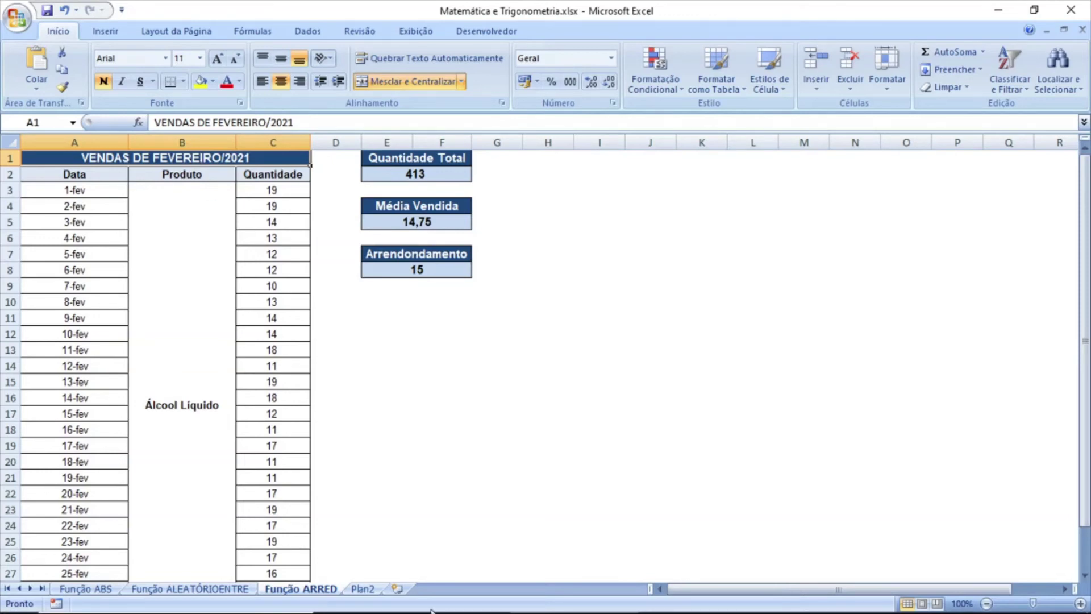
Go to the Plan2 sheet with the Curtir, Inscreva-se and YouTube outro graphics
click(363, 588)
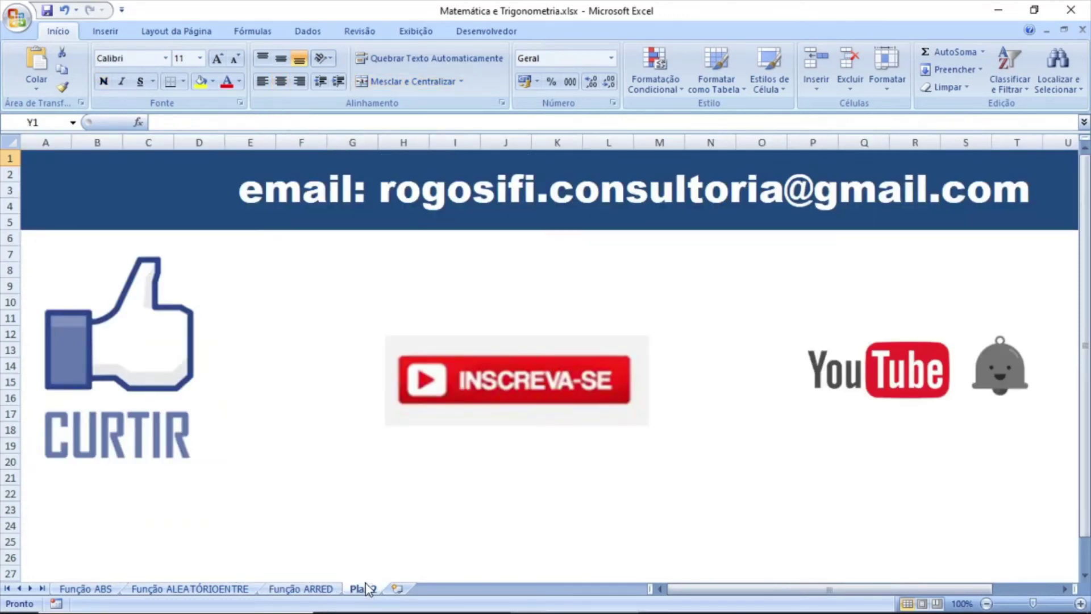